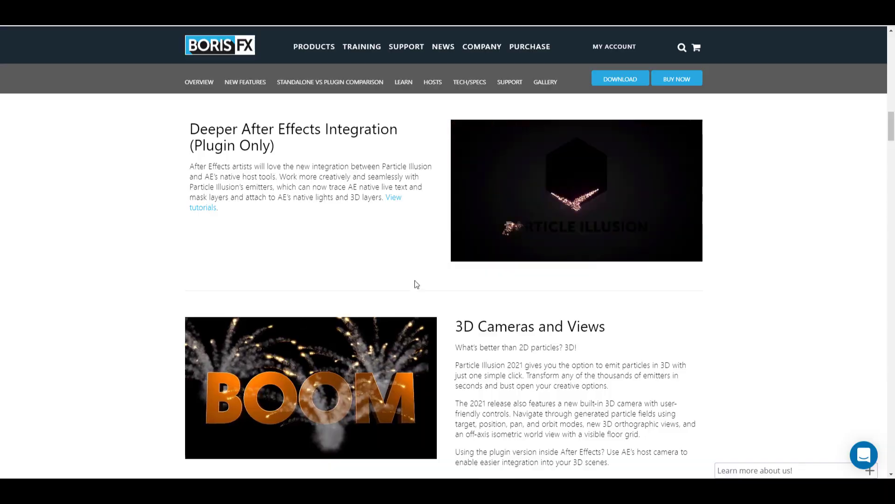
# Look through the new feature descriptions on the Particle Illusion product page
pyautogui.scroll(-13, 417, 284)
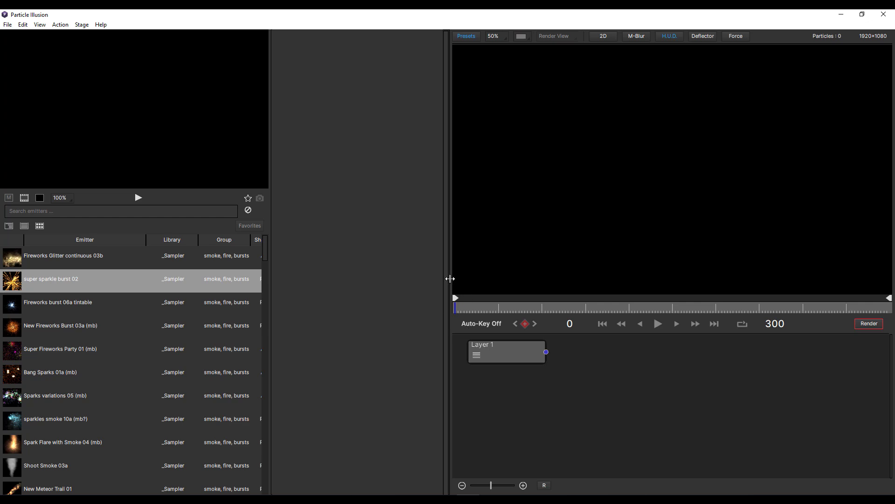
# Widen the stage preview and zoom it out to 25% to show the whole frame
pyautogui.moveTo(449, 278); pyautogui.dragTo(400, 279)
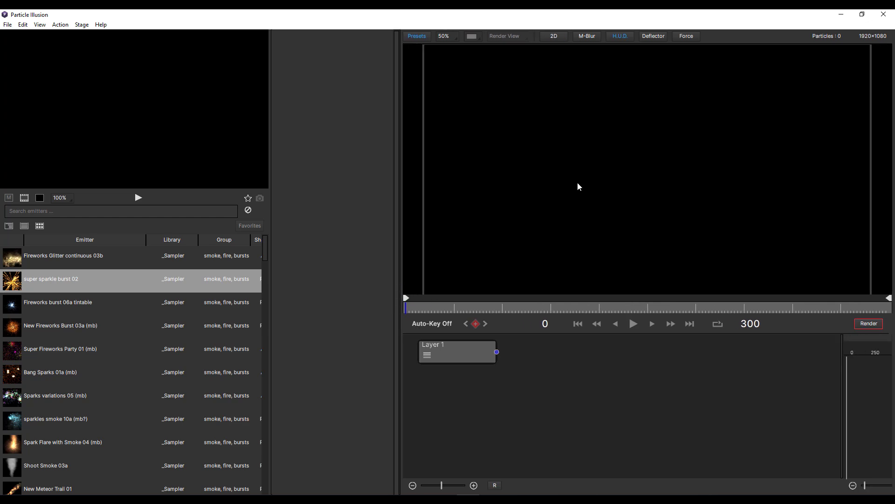
pyautogui.scroll(-3, 658, 143)
pyautogui.scroll(2, 660, 145)
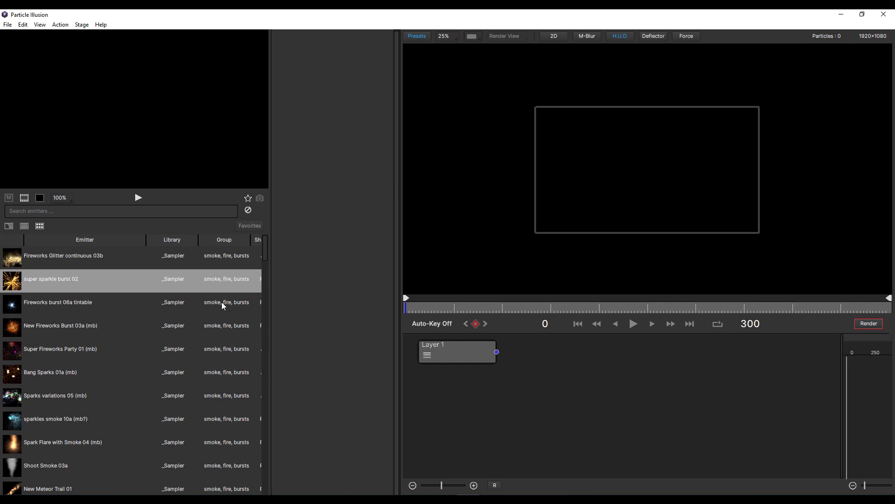
# Switch the emitter browser to the view that lists libraries above their emitters with tags
pyautogui.scroll(-10, 96, 307)
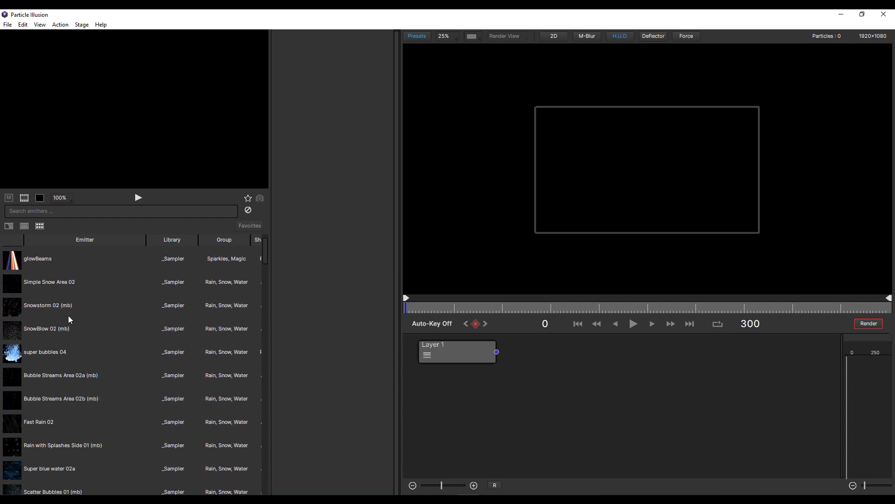
pyautogui.click(11, 227)
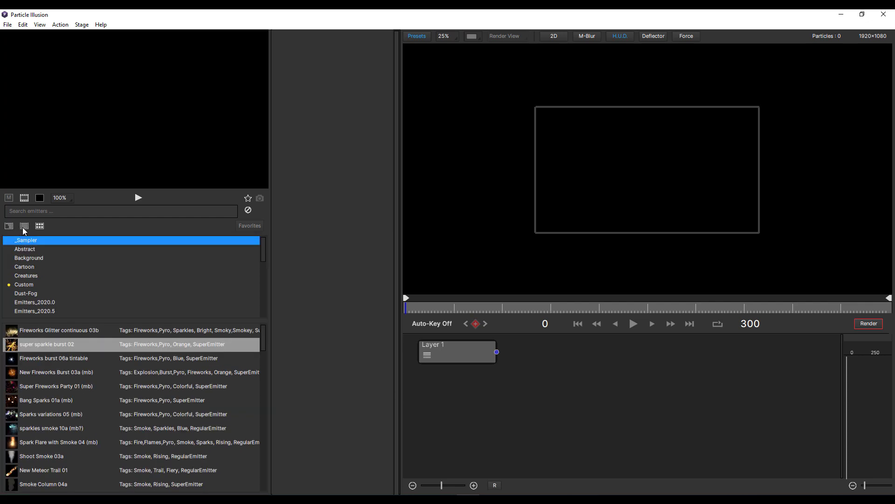
pyautogui.click(25, 225)
pyautogui.click(9, 226)
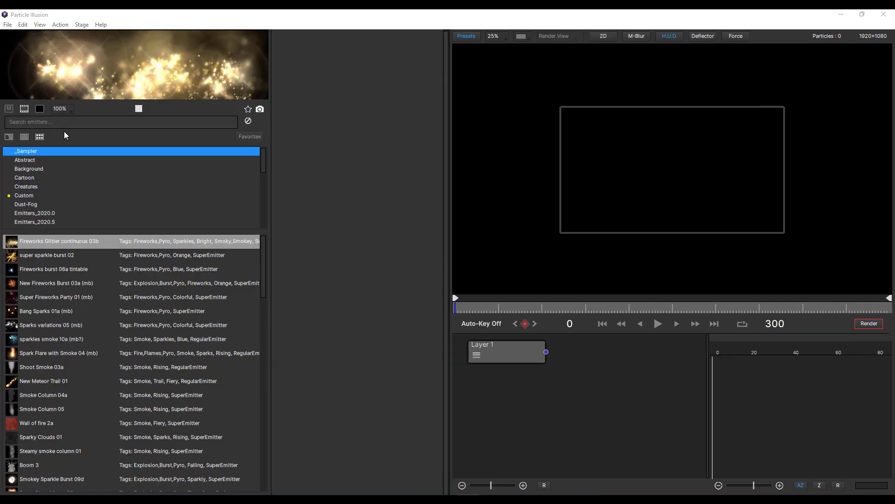
# Browse the Abstract, Background and Custom emitter libraries and make the emitter preview taller
pyautogui.click(27, 160)
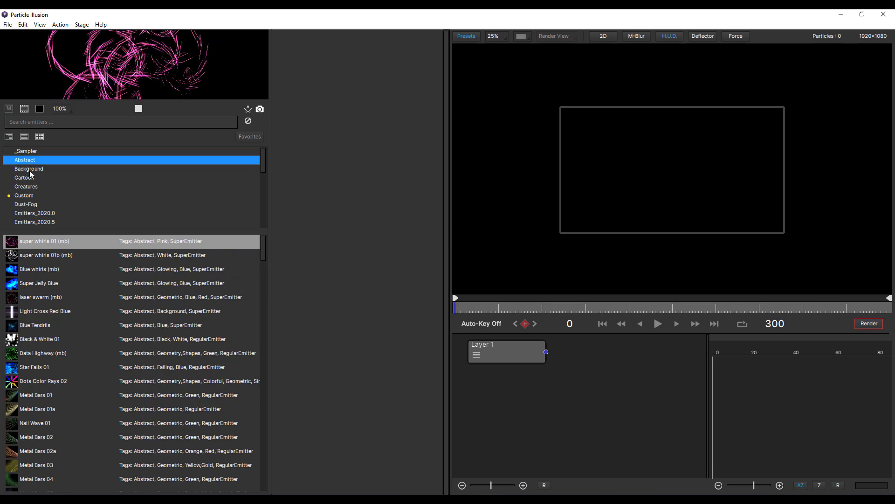
pyautogui.click(29, 169)
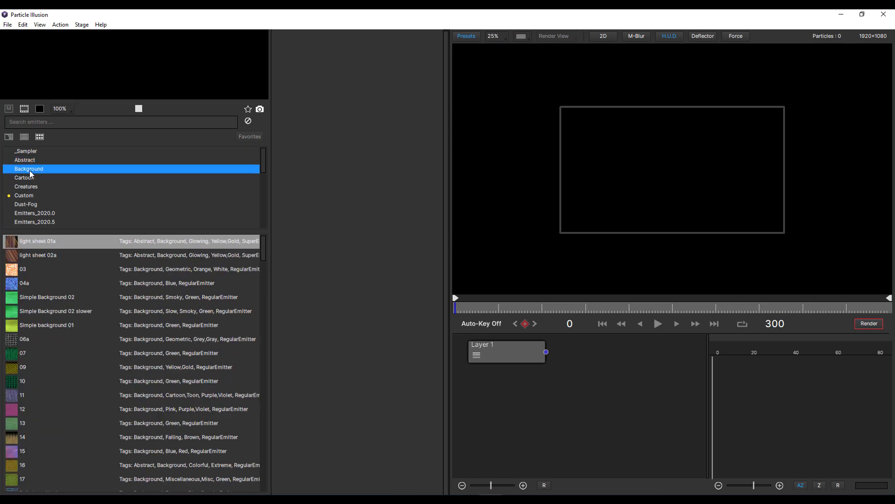
pyautogui.click(29, 194)
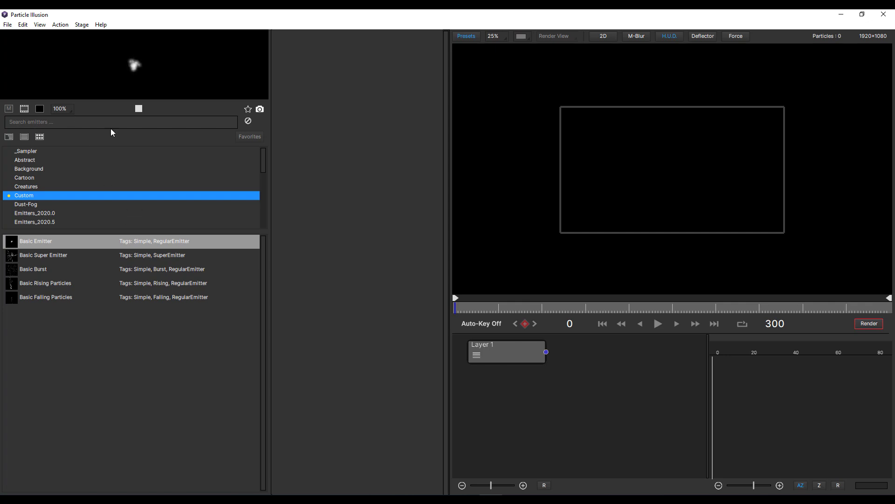
pyautogui.moveTo(114, 100); pyautogui.dragTo(109, 156)
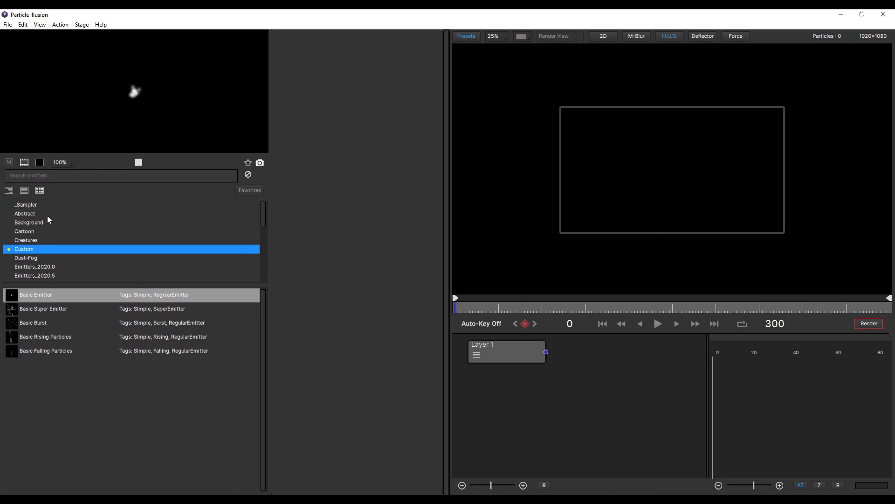
# Look through the emitters in the detailed table with library and group columns
pyautogui.click(28, 192)
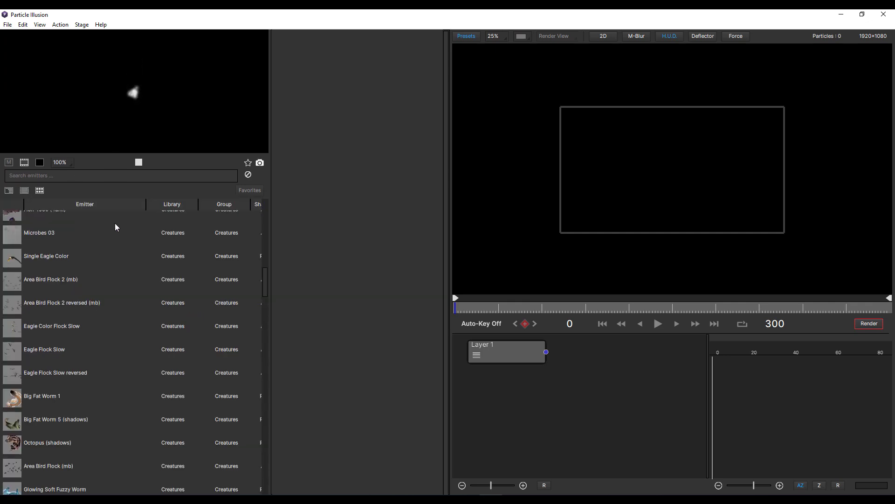
pyautogui.scroll(5, 192, 242)
pyautogui.scroll(10, 192, 240)
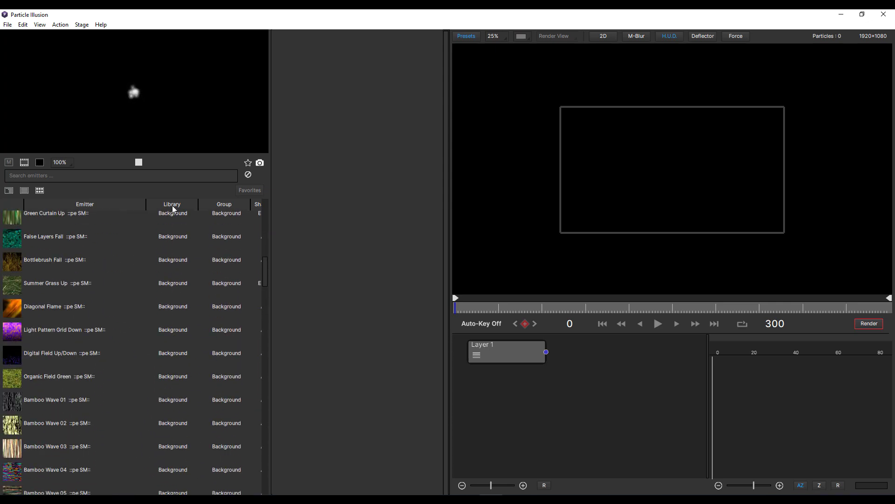
pyautogui.scroll(5, 183, 219)
pyautogui.scroll(5, 169, 231)
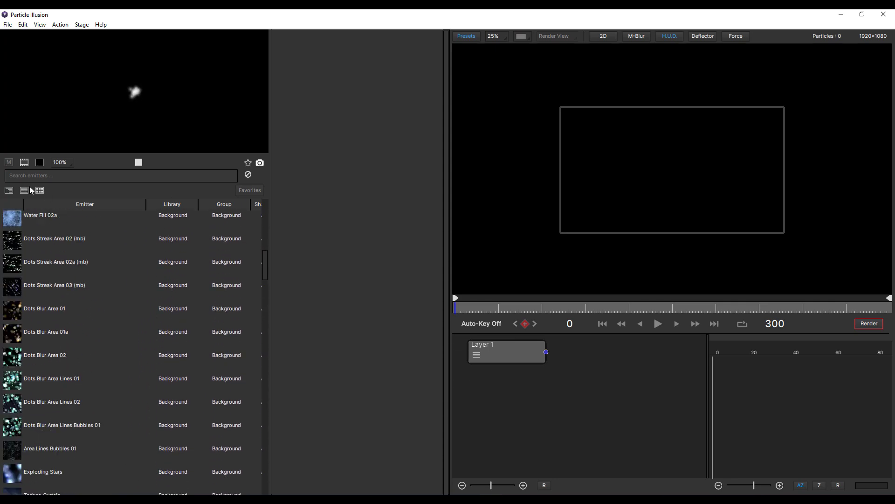
# Display the emitters as a thumbnail grid, enlarge the thumbnails to four per row and return to the start of the library
pyautogui.click(40, 191)
pyautogui.scroll(10, 111, 278)
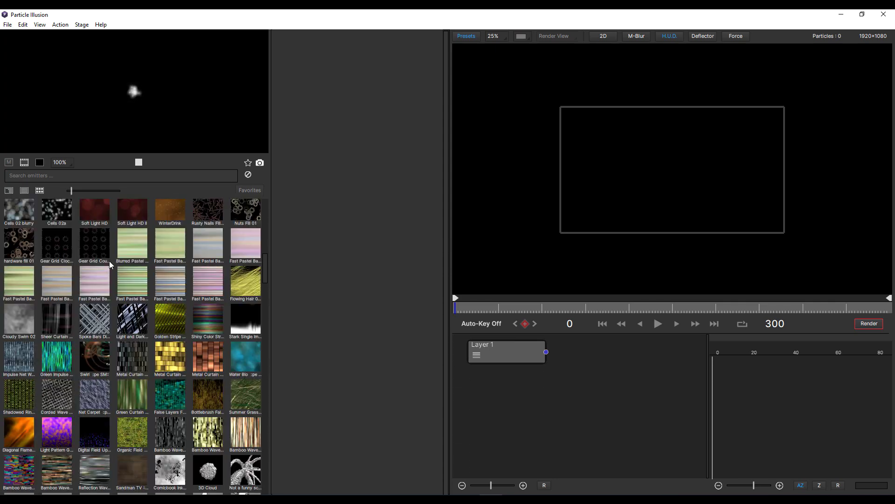
pyautogui.scroll(5, 75, 198)
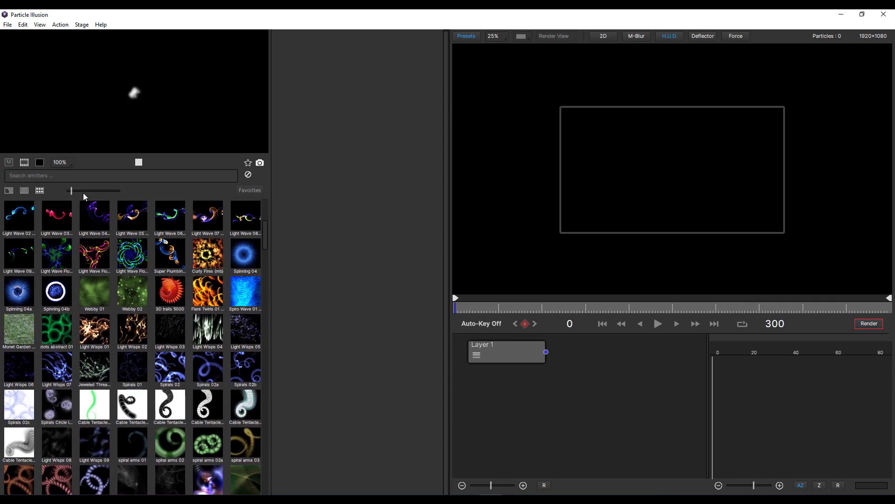
pyautogui.moveTo(72, 191)
pyautogui.mouseDown()
pyautogui.moveTo(107, 191)
pyautogui.moveTo(66, 189)
pyautogui.moveTo(92, 189)
pyautogui.moveTo(81, 192)
pyautogui.mouseUp()
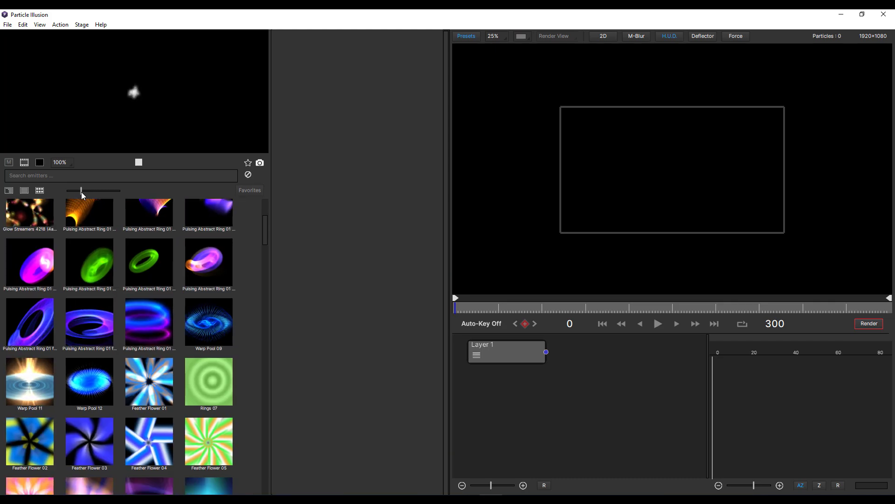
pyautogui.click(9, 190)
pyautogui.click(39, 190)
pyautogui.moveTo(265, 208)
pyautogui.mouseDown()
pyautogui.moveTo(267, 224)
pyautogui.moveTo(266, 191)
pyautogui.mouseUp()
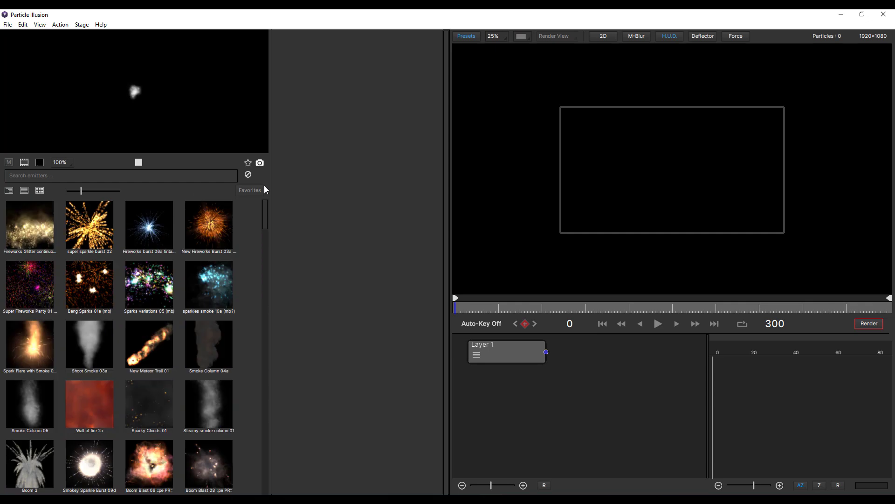
# Place the super sparkle burst 02 emitter on the stage at about -96, 56 and widen the node view to full width
pyautogui.click(90, 225)
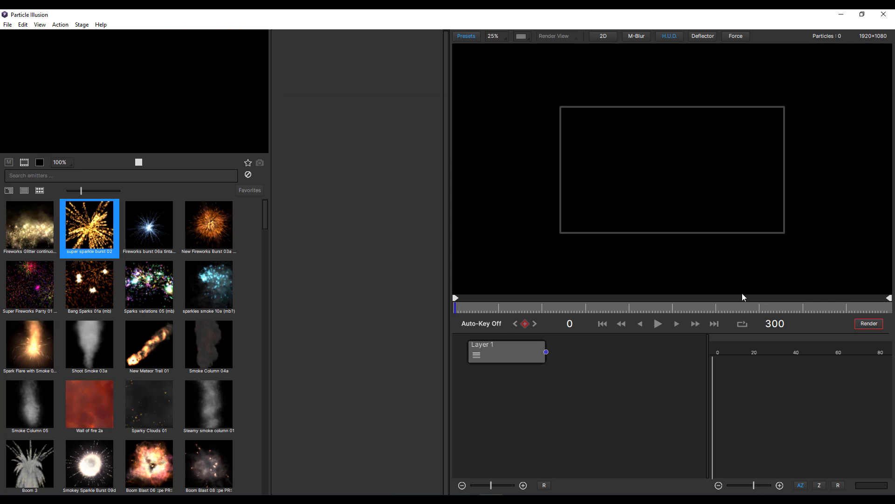
pyautogui.click(662, 176)
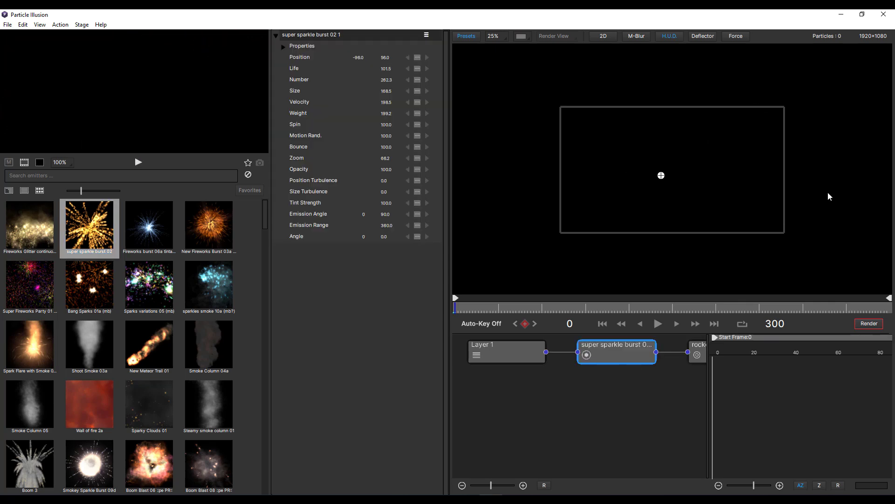
pyautogui.moveTo(707, 386); pyautogui.dragTo(890, 389)
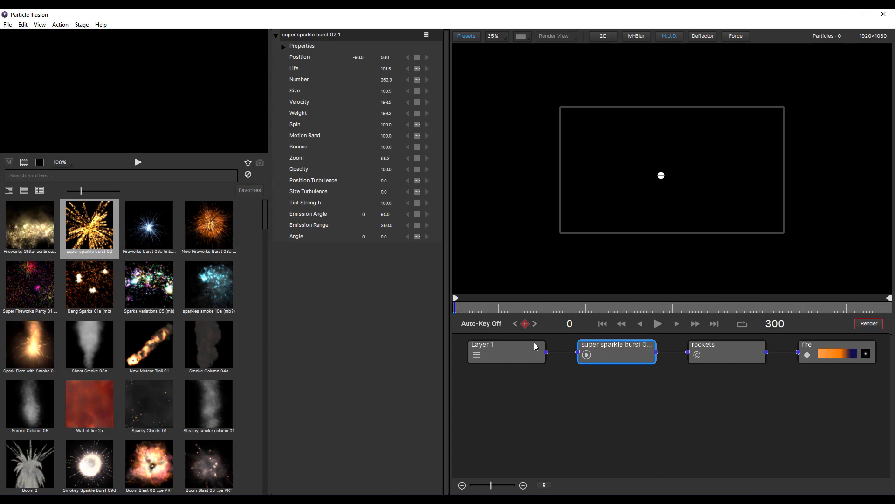
# Show the rockets node's parameters and move the fire node below and to the right of it
pyautogui.click(721, 350)
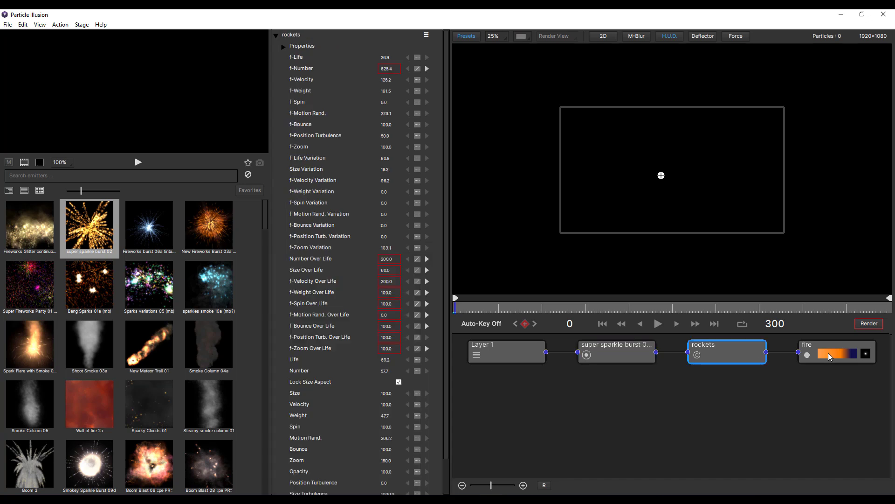
pyautogui.moveTo(832, 349); pyautogui.dragTo(794, 414)
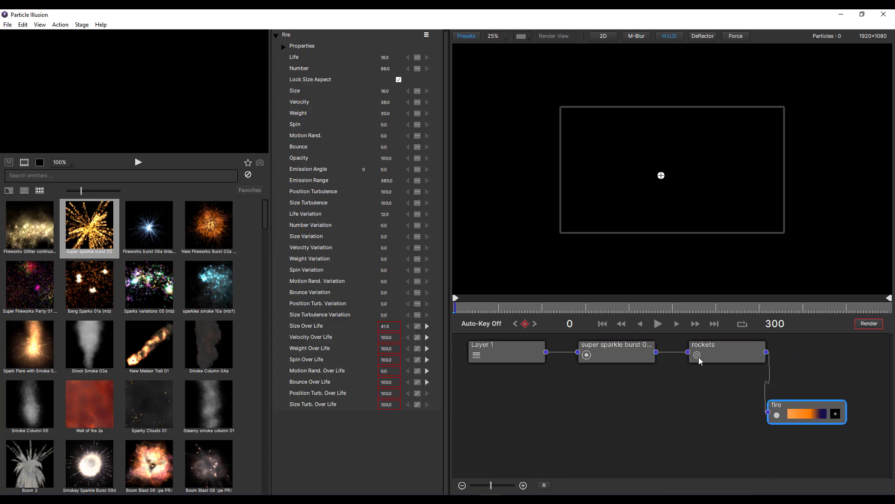
# Play the sparkle burst up to frame 26 and move the fire node up closer to the rockets node
pyautogui.click(658, 323)
pyautogui.click(658, 324)
pyautogui.scroll(6, 659, 164)
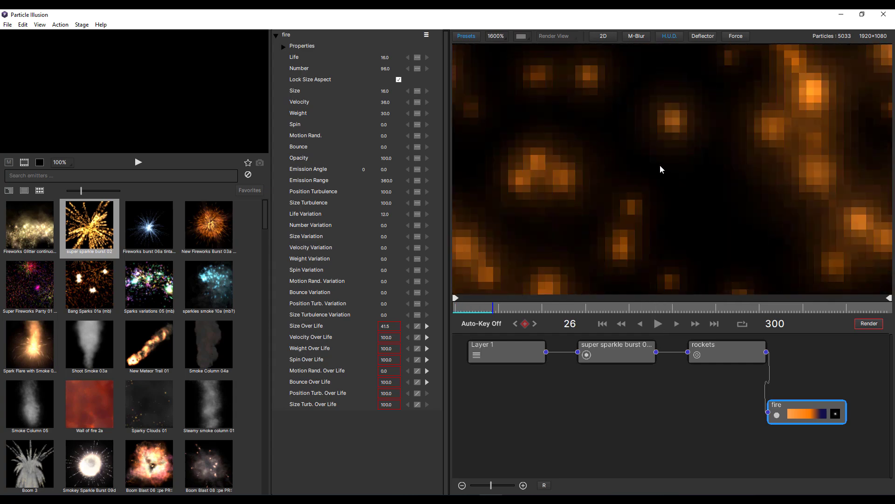
pyautogui.scroll(-4, 659, 173)
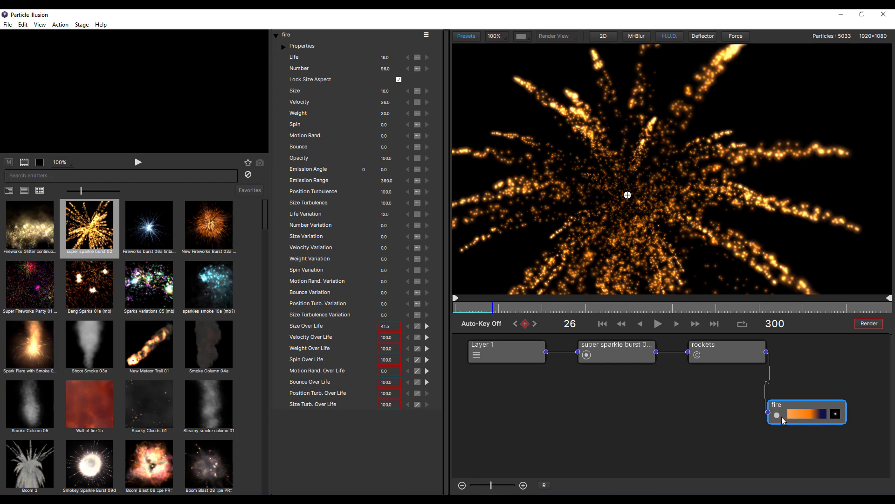
pyautogui.moveTo(782, 419); pyautogui.dragTo(810, 379)
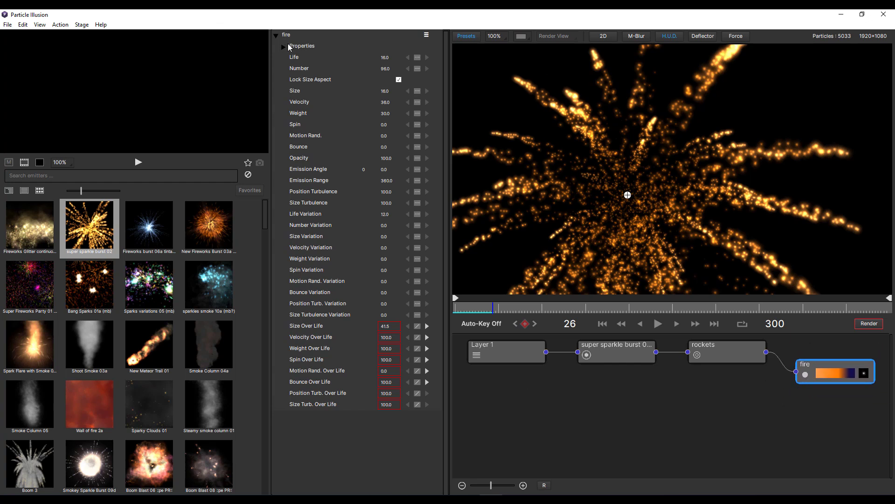
# Try the face2, A, spark-alt2 and Arabic number shapes on the fire particles, and apply star_with_shadow as their shape image
pyautogui.click(283, 46)
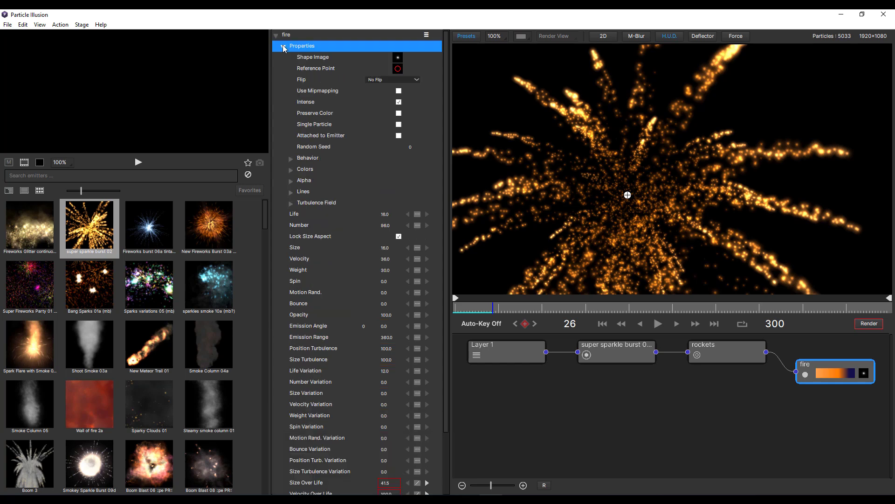
pyautogui.click(395, 60)
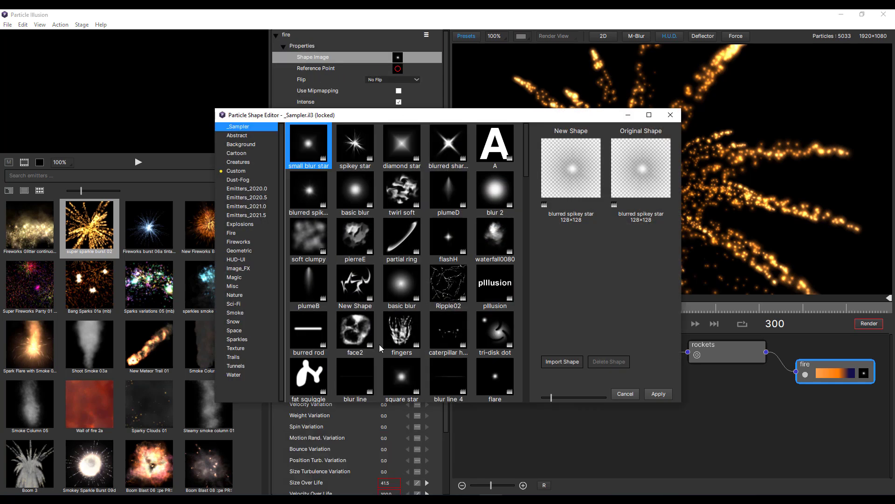
pyautogui.click(355, 341)
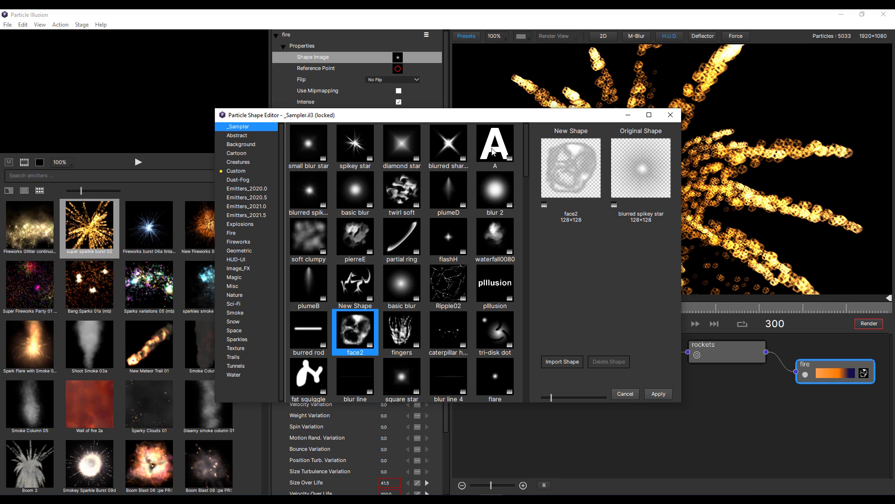
pyautogui.click(487, 149)
pyautogui.scroll(-7, 448, 279)
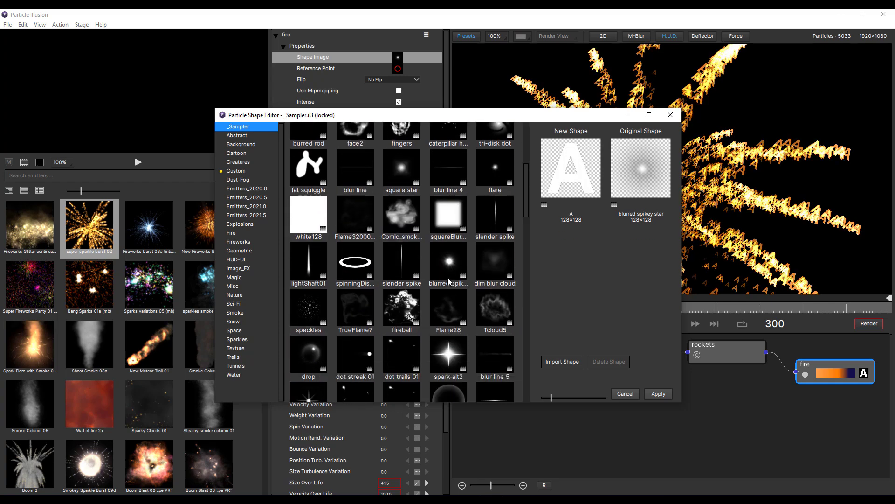
pyautogui.click(446, 264)
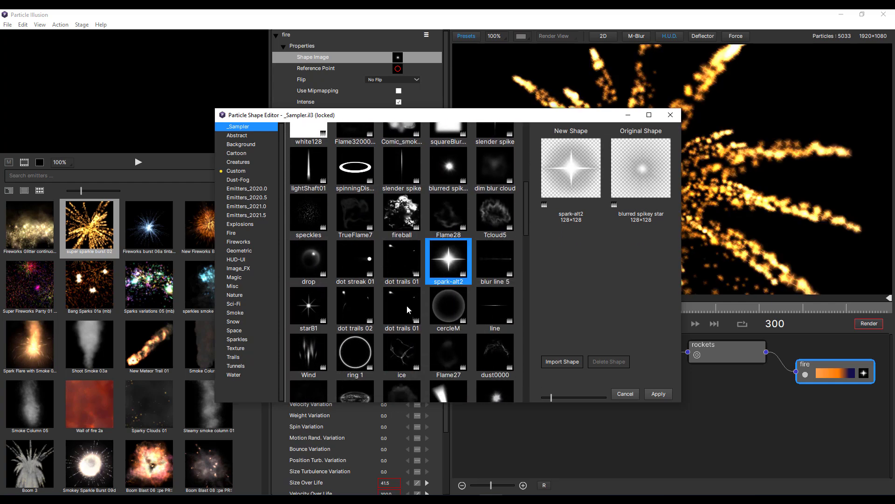
pyautogui.scroll(-5, 449, 275)
pyautogui.click(450, 289)
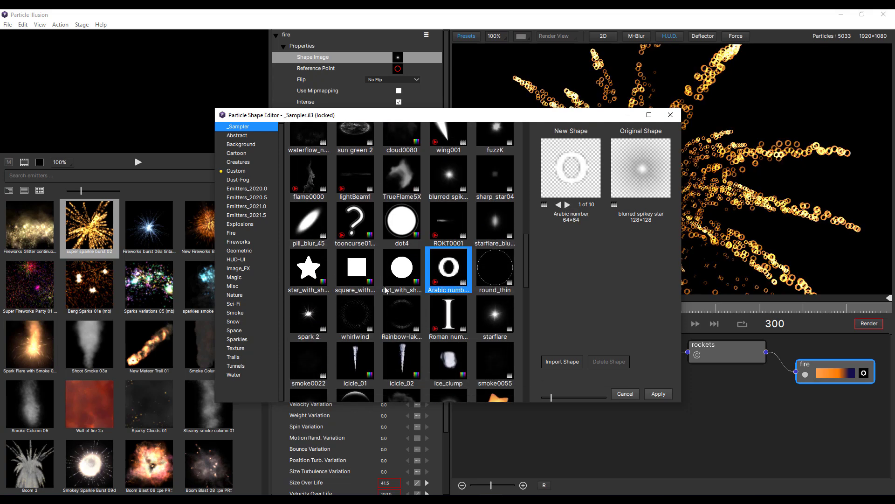
pyautogui.click(302, 275)
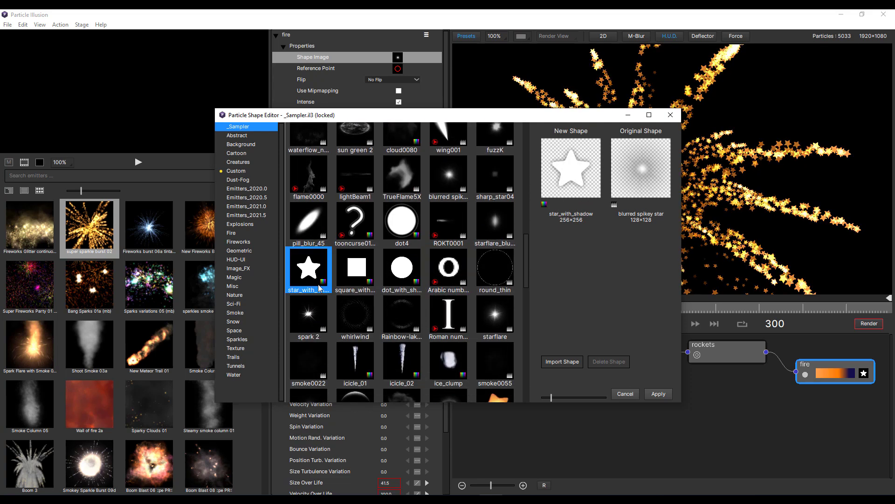
pyautogui.click(653, 395)
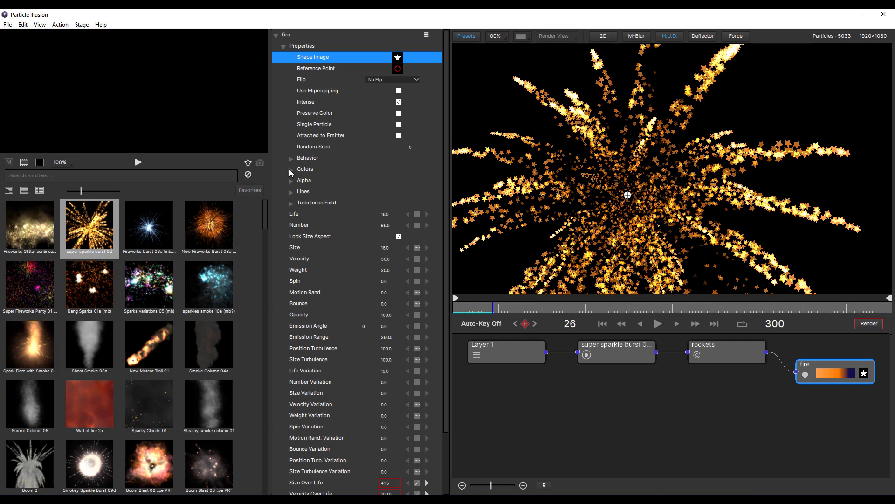
# Recolor the middle stop of the fire particles' color gradient to bright green, move it to 36% and apply the gradient
pyautogui.click(290, 171)
pyautogui.click(405, 180)
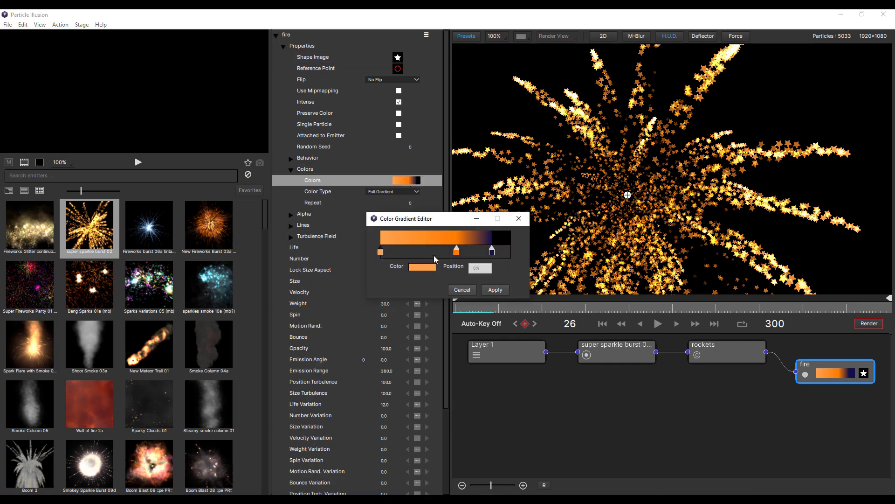
pyautogui.moveTo(456, 252); pyautogui.dragTo(431, 252)
pyautogui.click(428, 266)
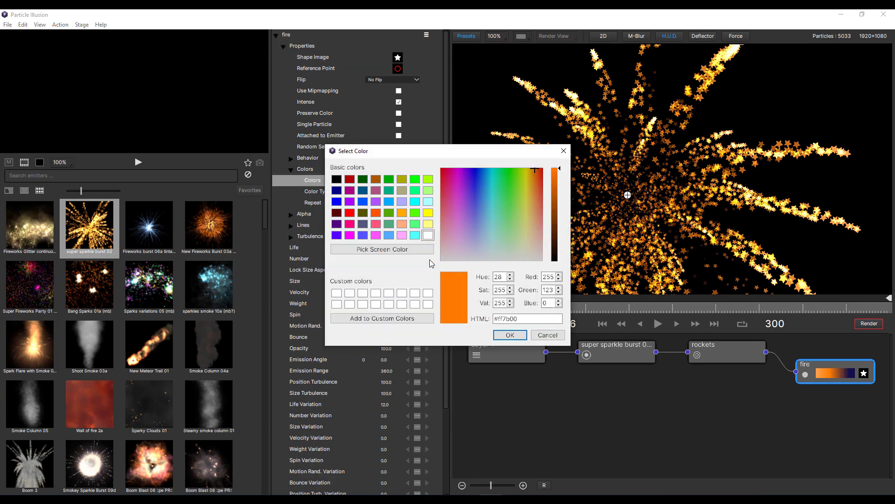
pyautogui.click(417, 213)
pyautogui.click(519, 335)
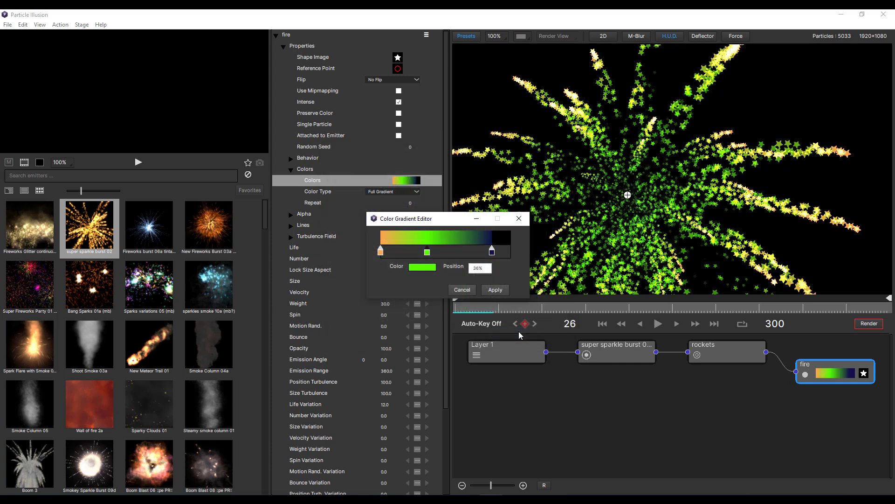
pyautogui.click(490, 292)
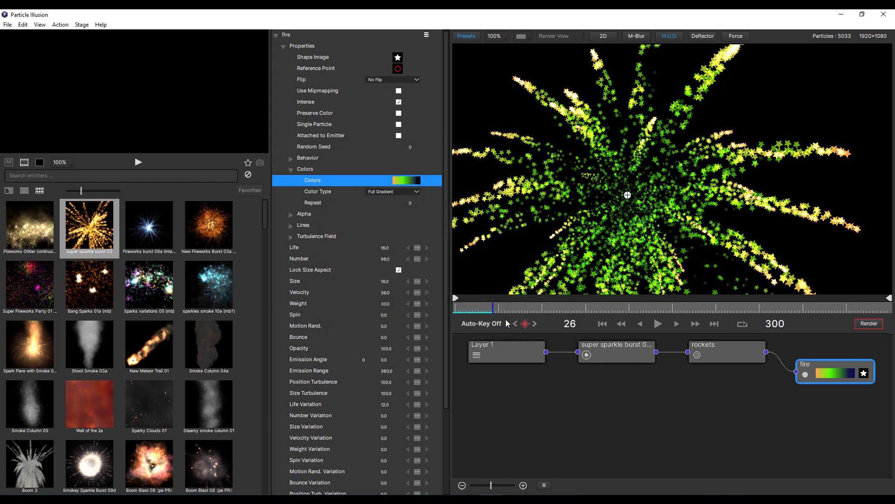
# Rearrange the Layer 1, super sparkle burst, rockets and fire nodes into a roughly straight row with Layer 1 farther out
pyautogui.moveTo(725, 357); pyautogui.dragTo(711, 394)
pyautogui.moveTo(642, 351); pyautogui.dragTo(630, 353)
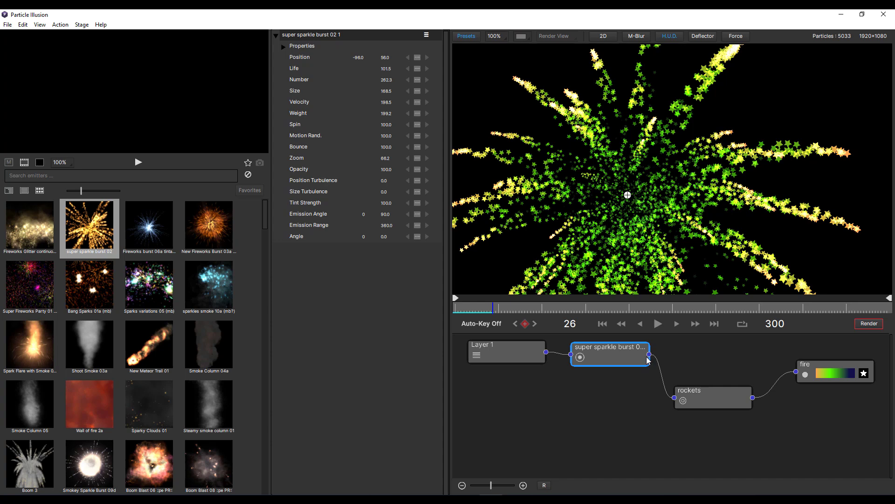
pyautogui.moveTo(648, 357)
pyautogui.mouseDown()
pyautogui.moveTo(675, 353)
pyautogui.moveTo(663, 357)
pyautogui.moveTo(722, 368)
pyautogui.moveTo(634, 364)
pyautogui.moveTo(667, 351)
pyautogui.moveTo(643, 360)
pyautogui.mouseUp()
pyautogui.moveTo(821, 372); pyautogui.dragTo(799, 353)
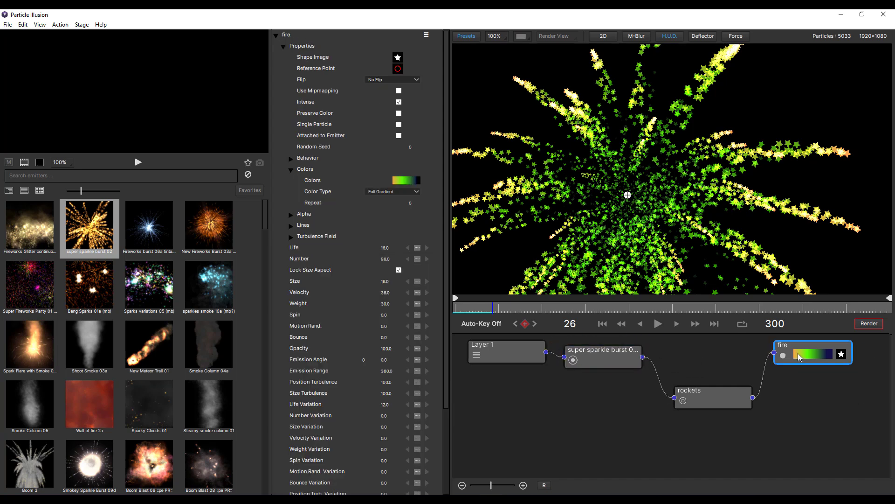
pyautogui.moveTo(704, 394); pyautogui.dragTo(707, 357)
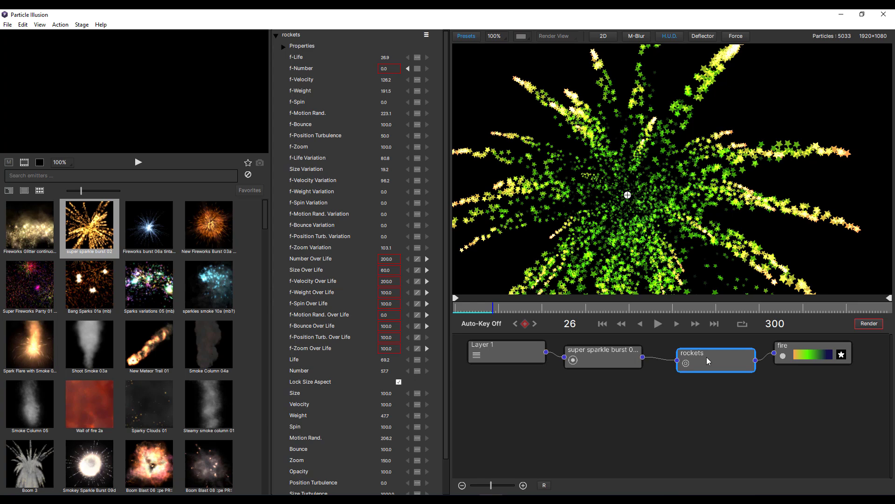
pyautogui.click(494, 357)
pyautogui.moveTo(505, 354); pyautogui.dragTo(474, 355)
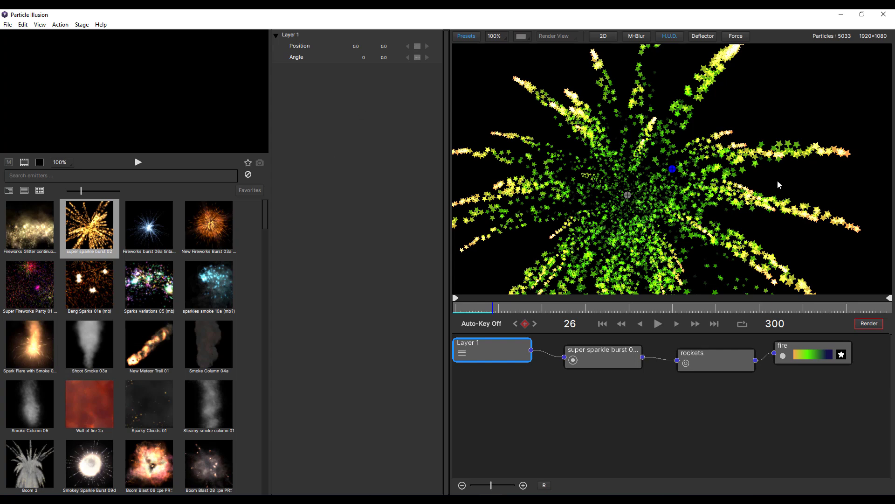
# Switch the project to 3D and rotate the sparkle burst emitter about 25 turns on X, 27 on Y and 11 on Z
pyautogui.click(606, 37)
pyautogui.click(618, 43)
pyautogui.click(620, 359)
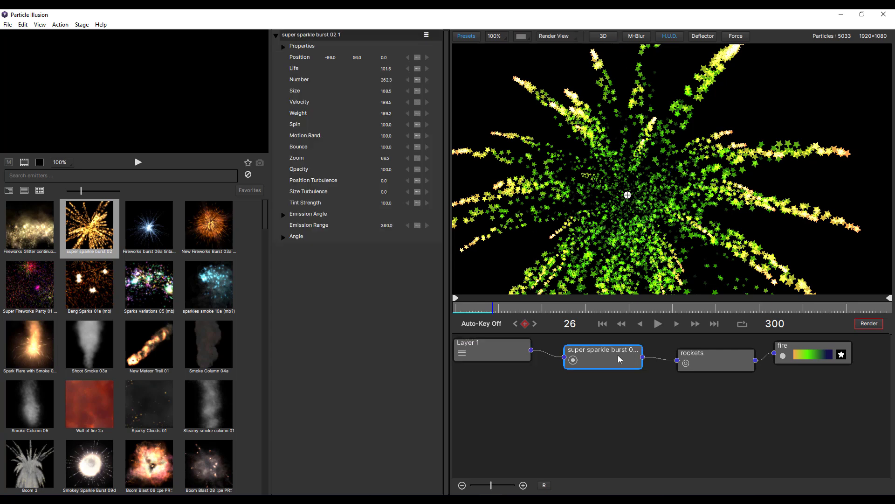
pyautogui.click(289, 236)
pyautogui.click(385, 248)
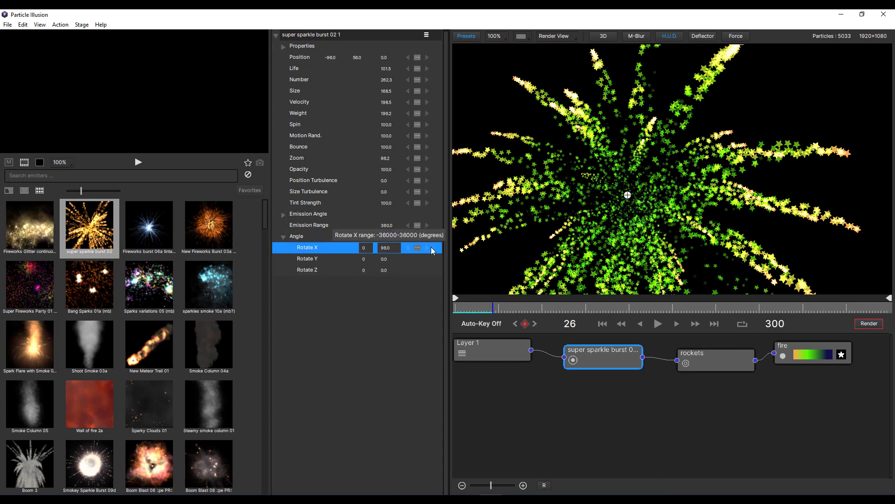
pyautogui.moveTo(432, 251); pyautogui.dragTo(423, 271)
pyautogui.moveTo(387, 271); pyautogui.dragTo(575, 366)
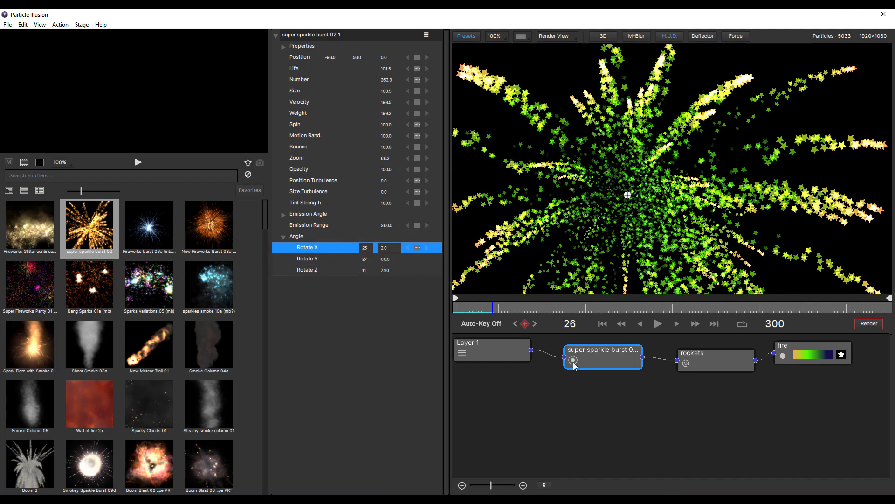
# Delete the sparkle burst emitter and place New Meteor Trail 01 on the stage at about -290, -158
pyautogui.press('Delete')
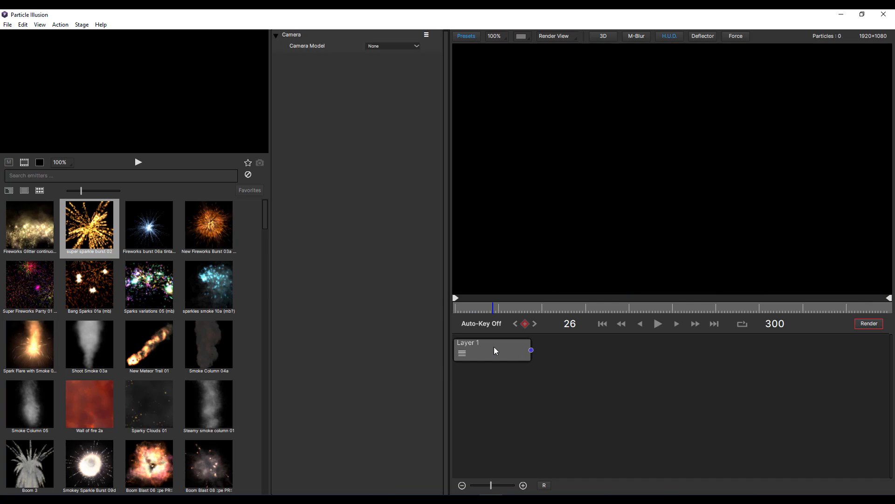
pyautogui.scroll(-5, 132, 302)
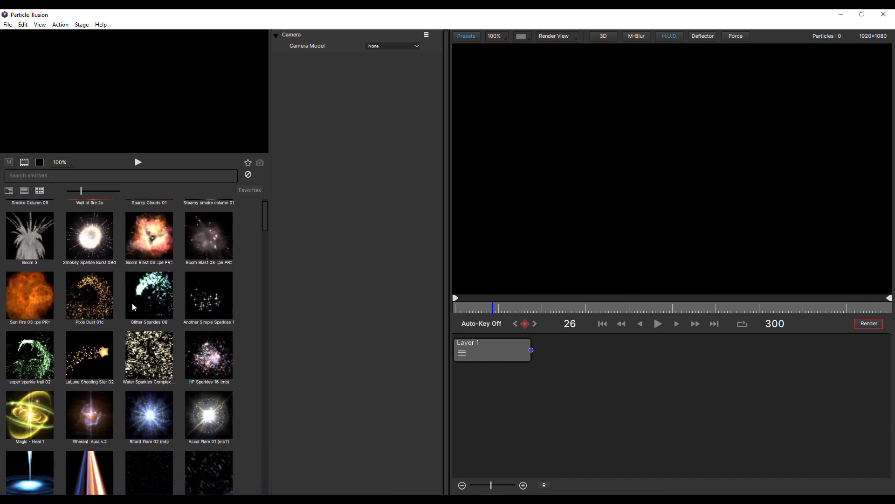
pyautogui.scroll(3, 152, 325)
pyautogui.click(157, 284)
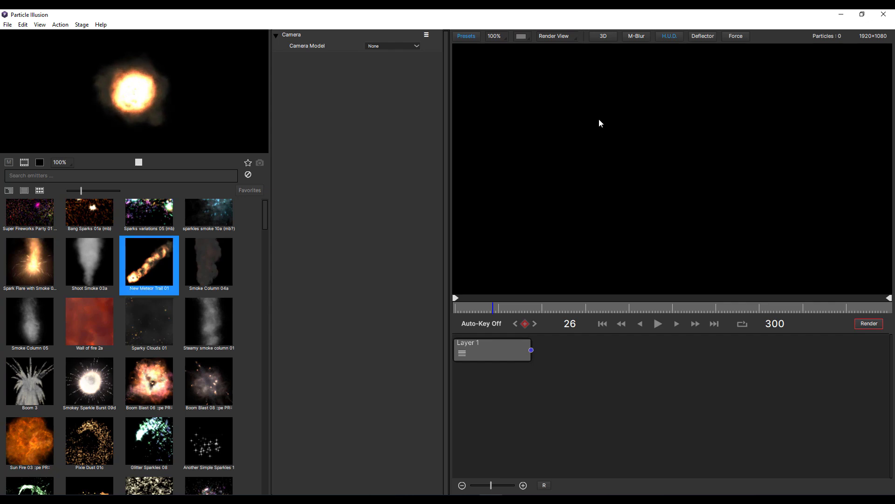
pyautogui.click(537, 95)
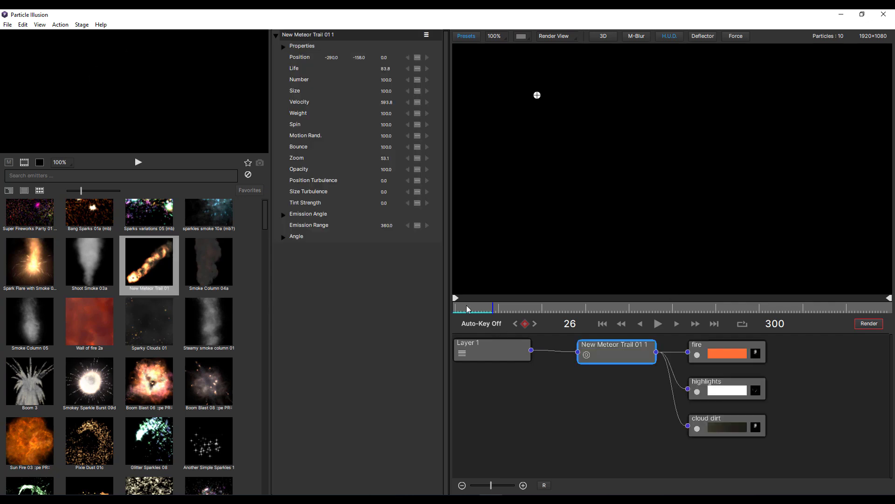
# Set the meteor trail's Rotate X to 9 turns and 3 degrees while previewing it up to frame 120
pyautogui.moveTo(468, 309); pyautogui.dragTo(573, 318)
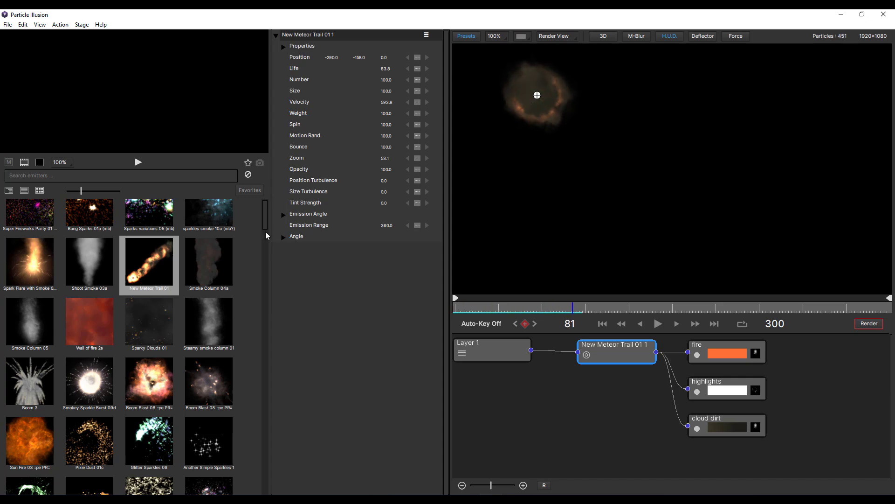
pyautogui.click(282, 236)
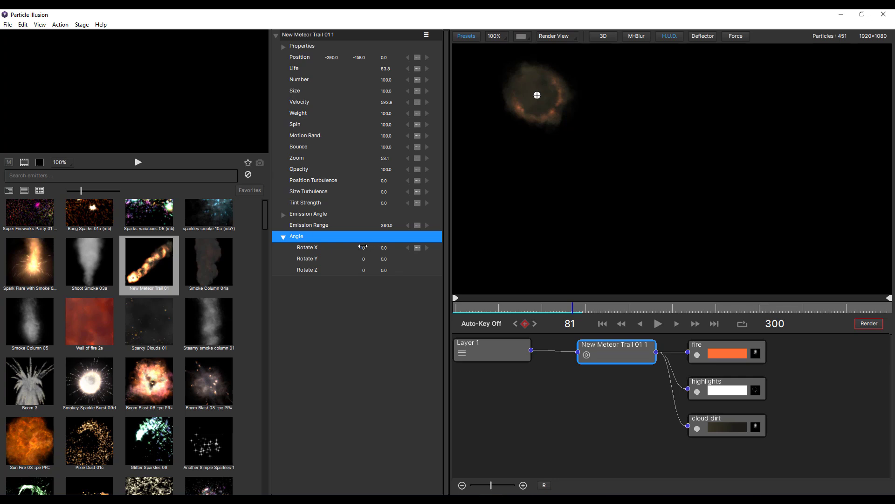
pyautogui.moveTo(362, 247)
pyautogui.mouseDown()
pyautogui.moveTo(426, 256)
pyautogui.moveTo(356, 248)
pyautogui.mouseUp()
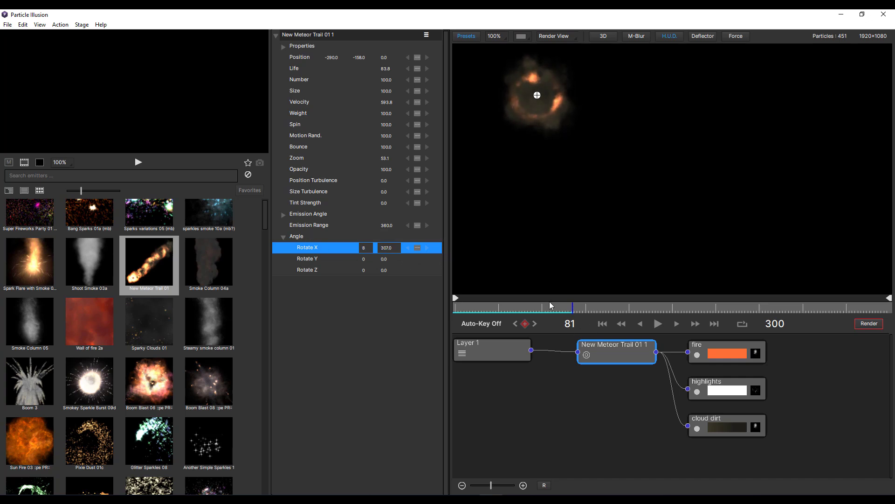
pyautogui.moveTo(552, 305); pyautogui.dragTo(625, 307)
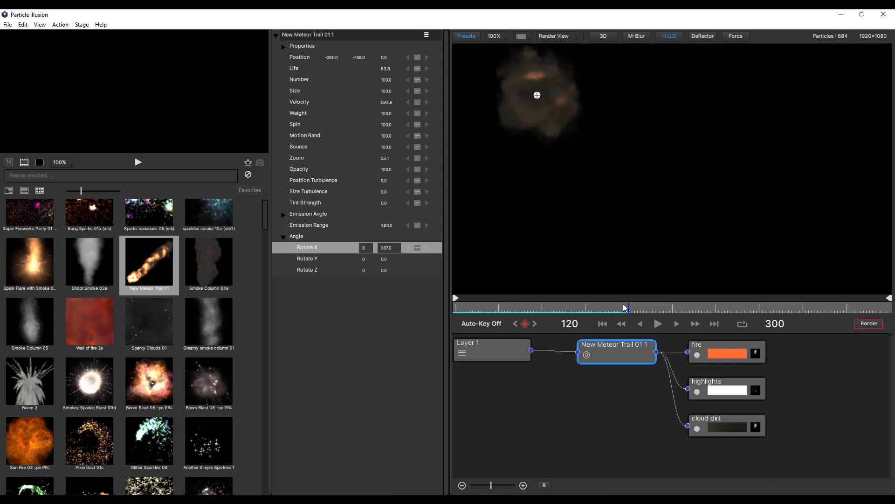
pyautogui.moveTo(377, 250); pyautogui.dragTo(419, 252)
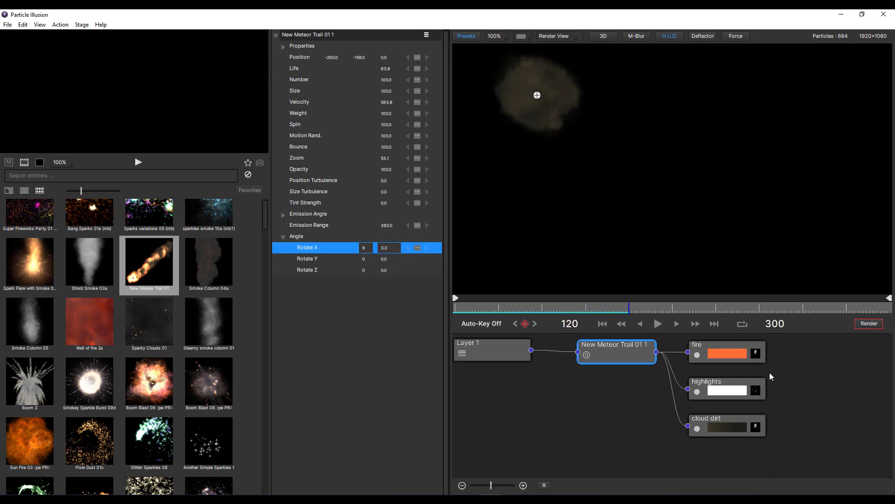
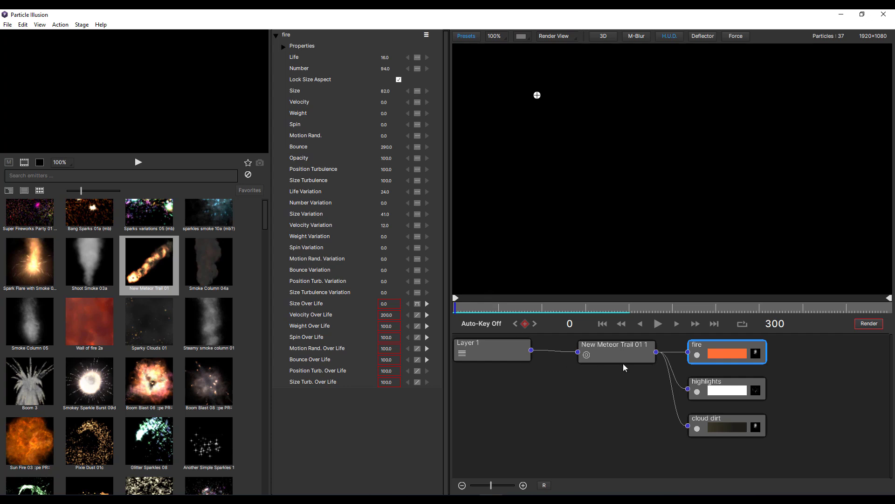
# Delete the meteor trail emitter and place Spark Flare with Smoke 04 (mb) at about -370, -166 on frame 0
pyautogui.click(622, 354)
pyautogui.press('Delete')
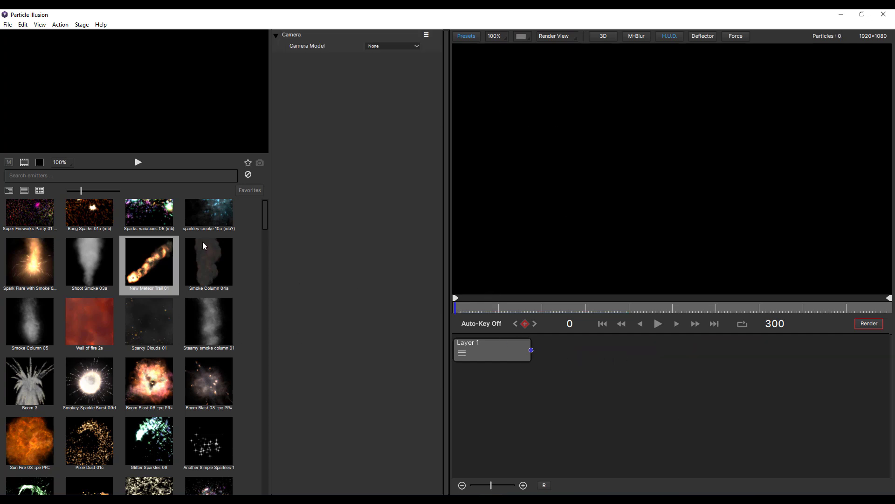
pyautogui.click(46, 264)
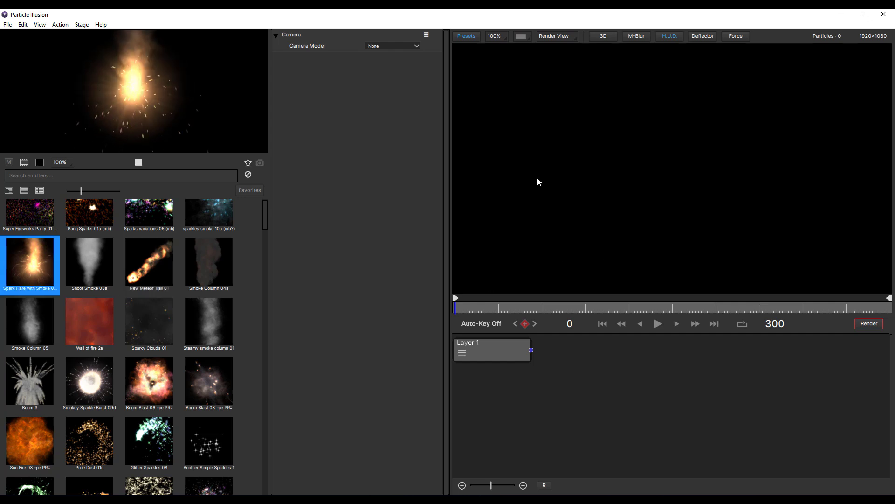
pyautogui.click(499, 92)
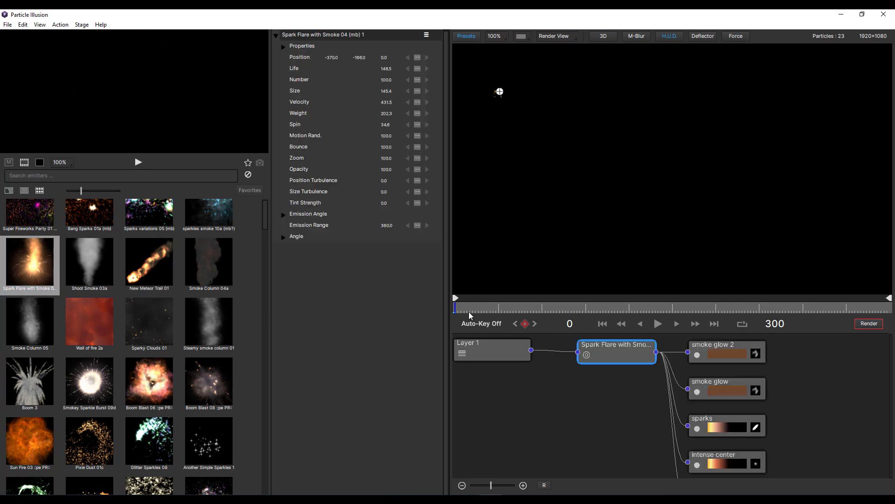
# Turn on Auto-Key and, at frame 90, move the spark flare diagonally down across the stage to animate its position
pyautogui.click(500, 325)
pyautogui.moveTo(460, 312); pyautogui.dragTo(586, 314)
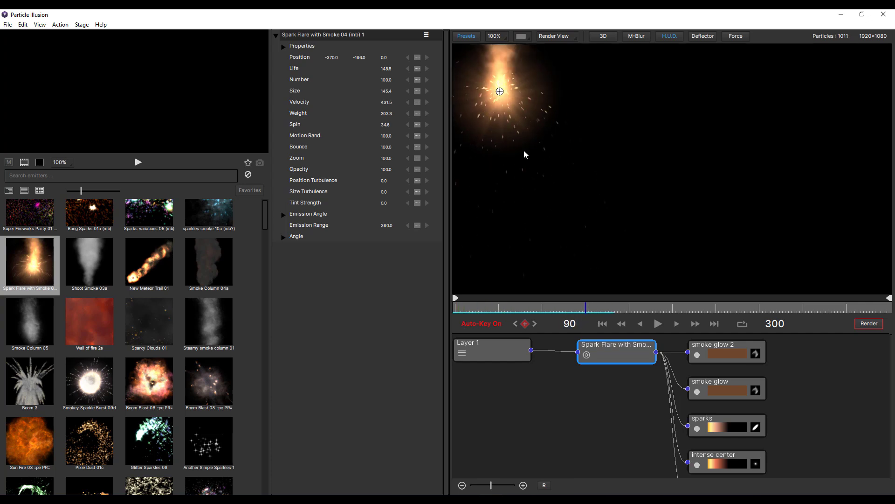
pyautogui.moveTo(500, 92); pyautogui.dragTo(746, 205)
# At frame 45, raise the spark flare above its straight path to about -52, -146 to add a position keyframe
pyautogui.moveTo(587, 313); pyautogui.dragTo(527, 314)
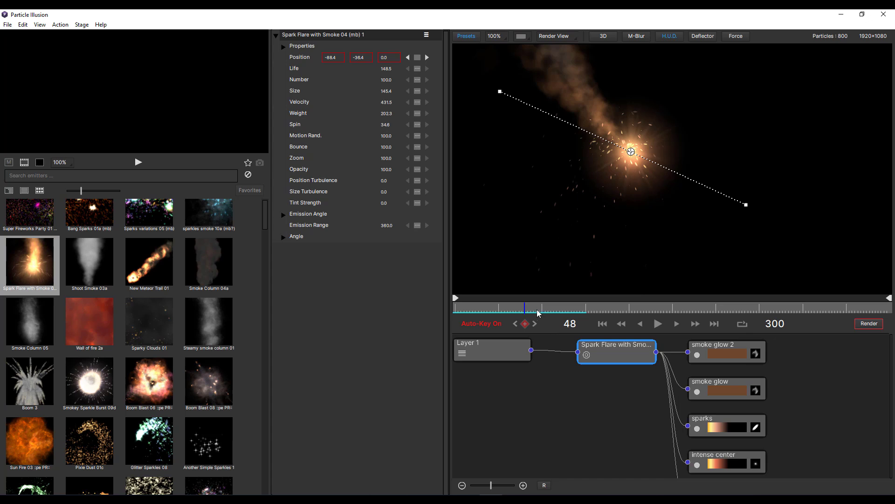
pyautogui.moveTo(527, 312); pyautogui.dragTo(523, 316)
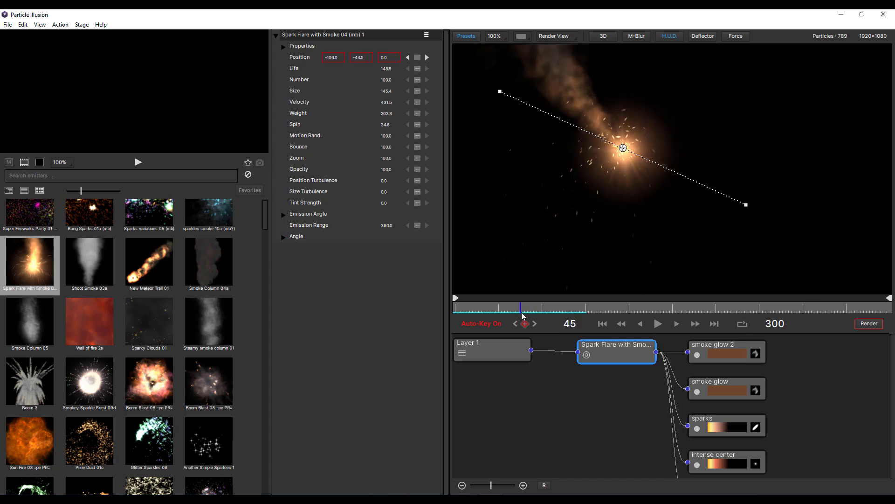
pyautogui.moveTo(624, 149); pyautogui.dragTo(649, 101)
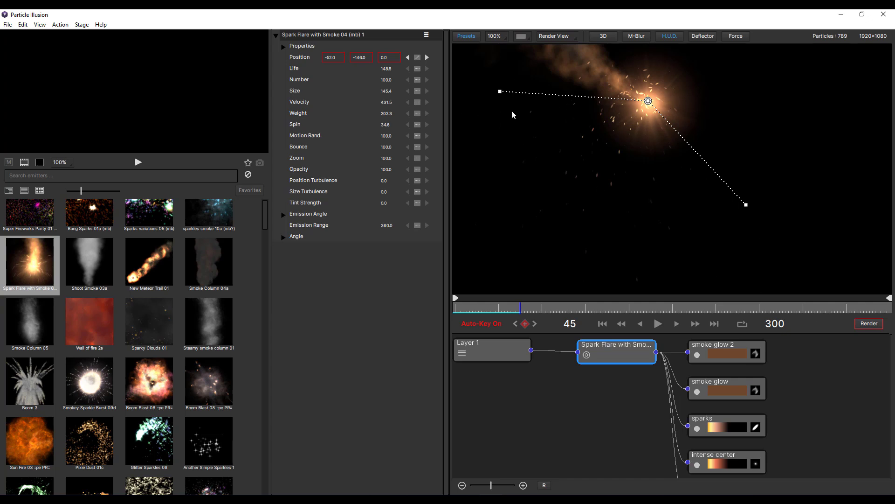
# Change the position interpolation at frame 45 to Bezier, lengthen the curve handles and preview the motion up to frame 66
pyautogui.click(417, 60)
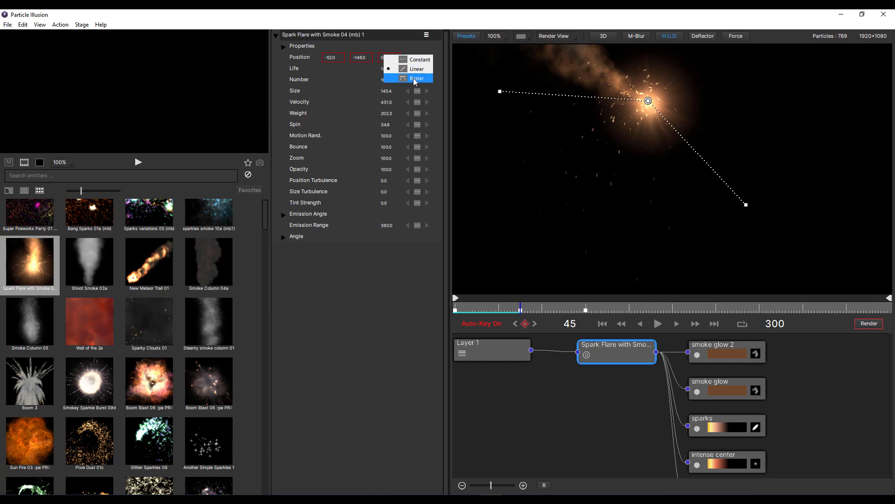
pyautogui.click(415, 81)
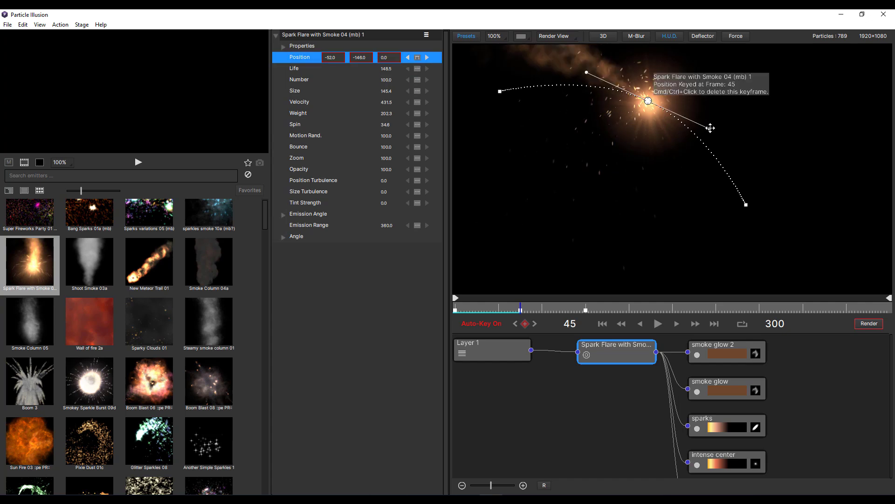
pyautogui.moveTo(710, 129); pyautogui.dragTo(736, 138)
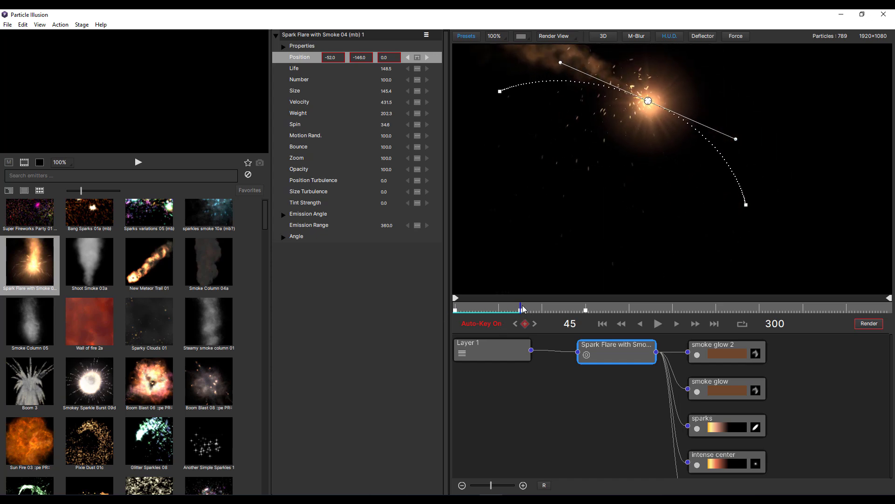
pyautogui.moveTo(519, 308); pyautogui.dragTo(551, 311)
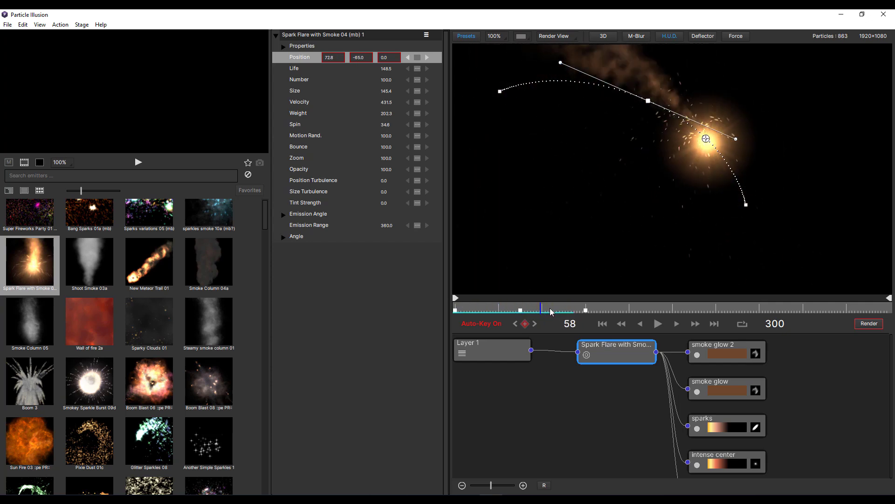
# At frame 66, rotate the spark flare about -8 turns on X, 33 degrees on Y and 17 degrees on Z
pyautogui.click(283, 237)
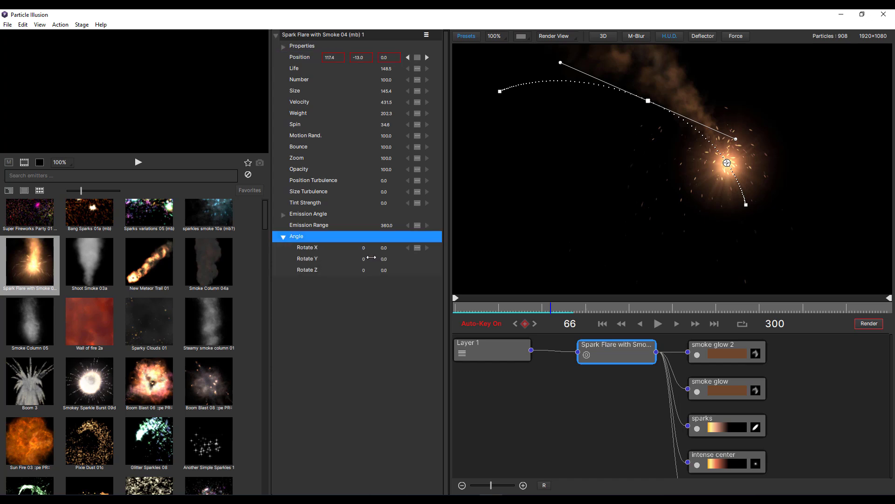
pyautogui.moveTo(383, 247)
pyautogui.mouseDown()
pyautogui.moveTo(420, 257)
pyautogui.moveTo(373, 261)
pyautogui.moveTo(362, 249)
pyautogui.moveTo(405, 270)
pyautogui.moveTo(385, 269)
pyautogui.moveTo(394, 268)
pyautogui.mouseUp()
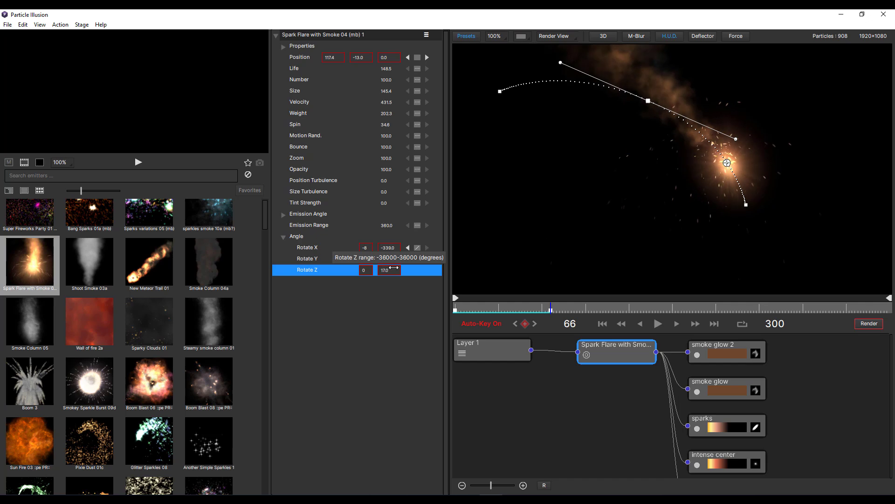
pyautogui.scroll(-2, 565, 280)
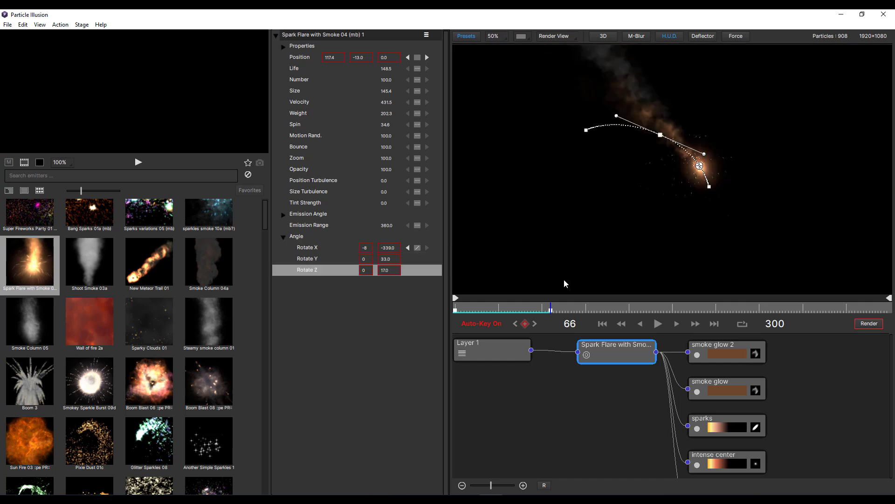
# Start a new project, discarding the changes, and place the Shoot Smoke 03a emitter at about -162, 412 on the stage
pyautogui.click(7, 24)
pyautogui.click(32, 37)
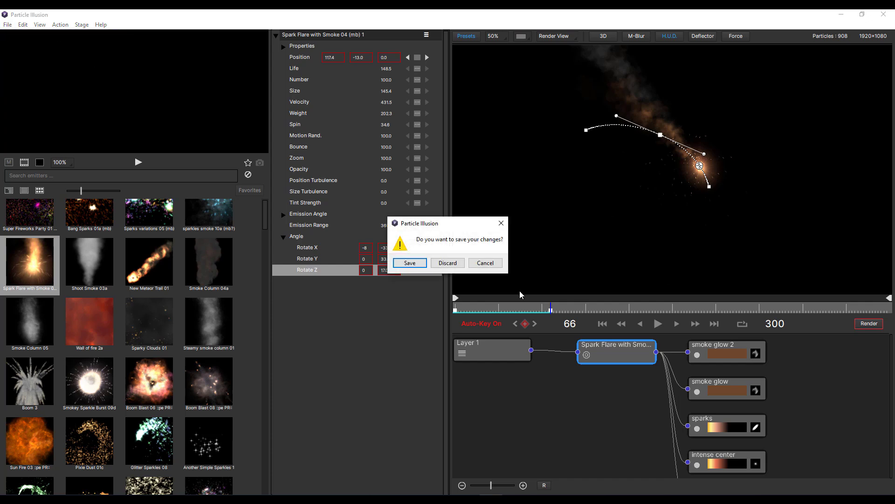
pyautogui.click(457, 262)
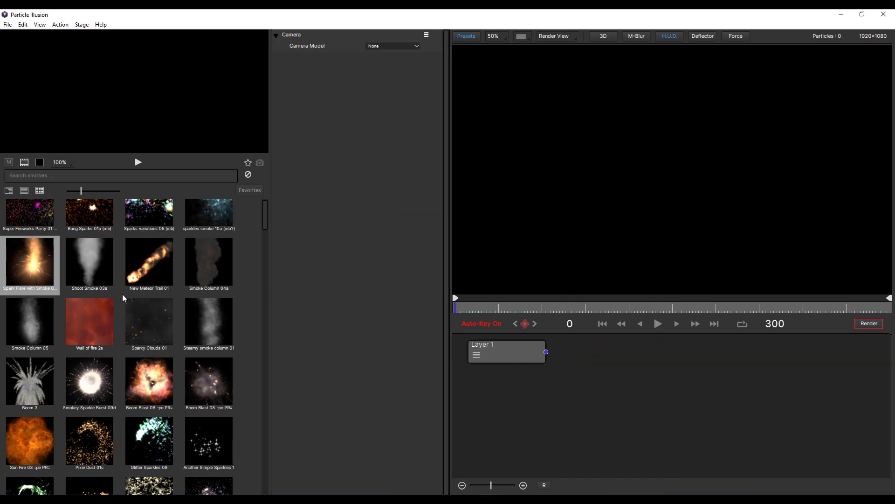
pyautogui.click(89, 269)
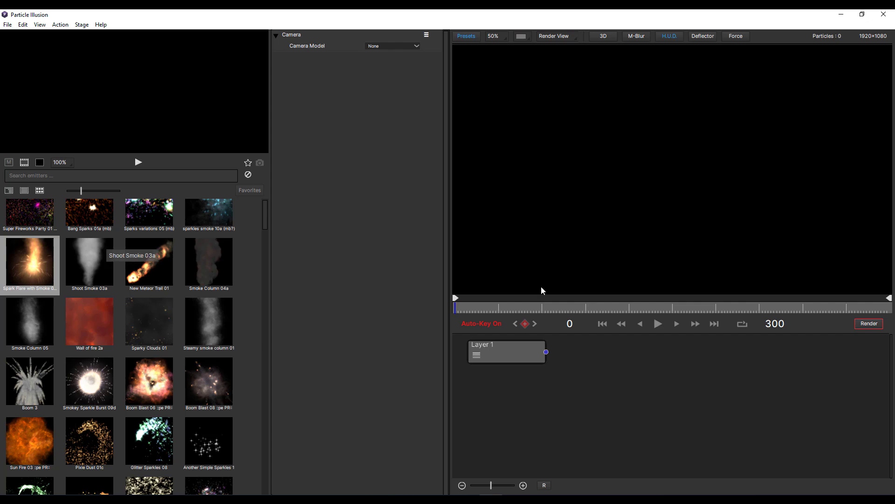
pyautogui.click(634, 265)
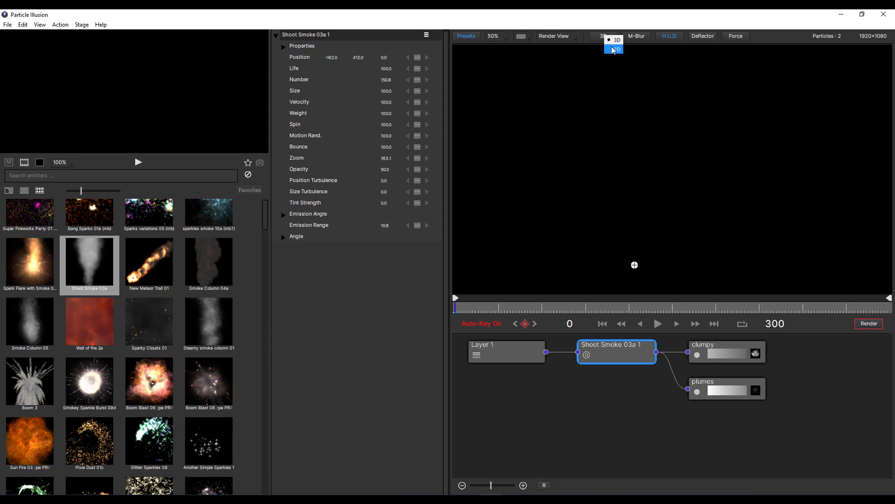
# Switch the stage to 2D mode and preview the smoke up to frame 52
pyautogui.click(606, 37)
pyautogui.click(657, 323)
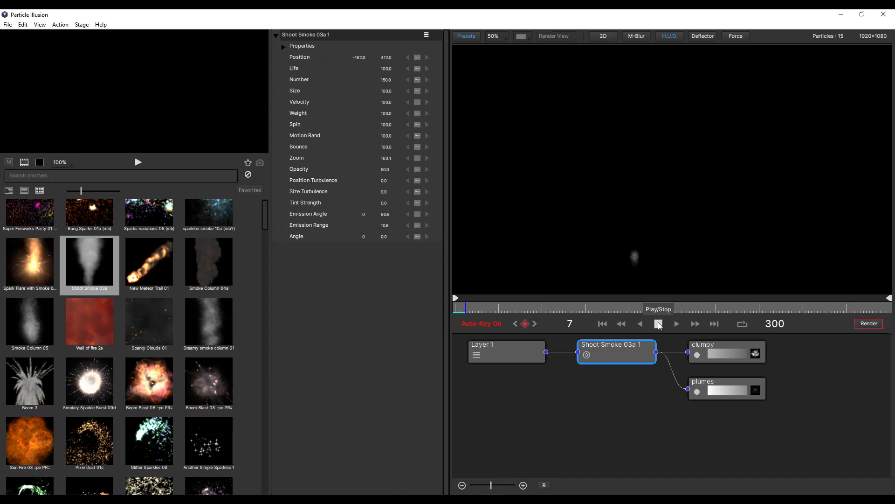
pyautogui.click(658, 323)
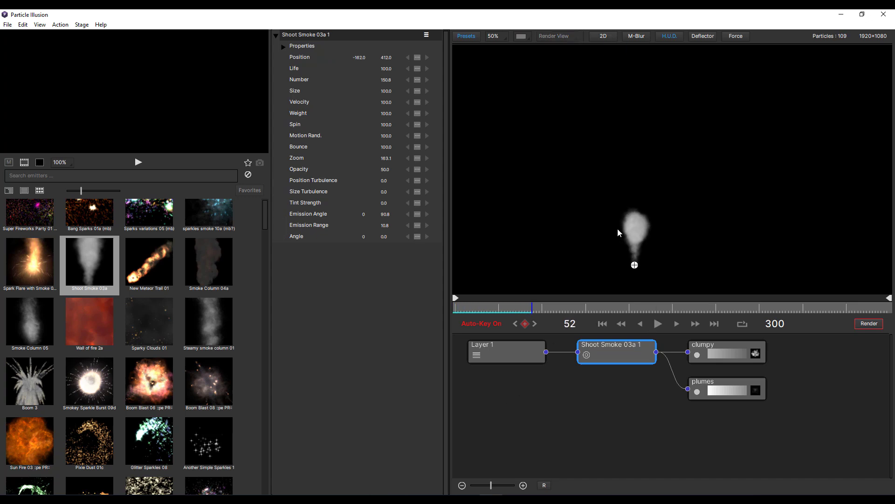
pyautogui.scroll(-1, 634, 229)
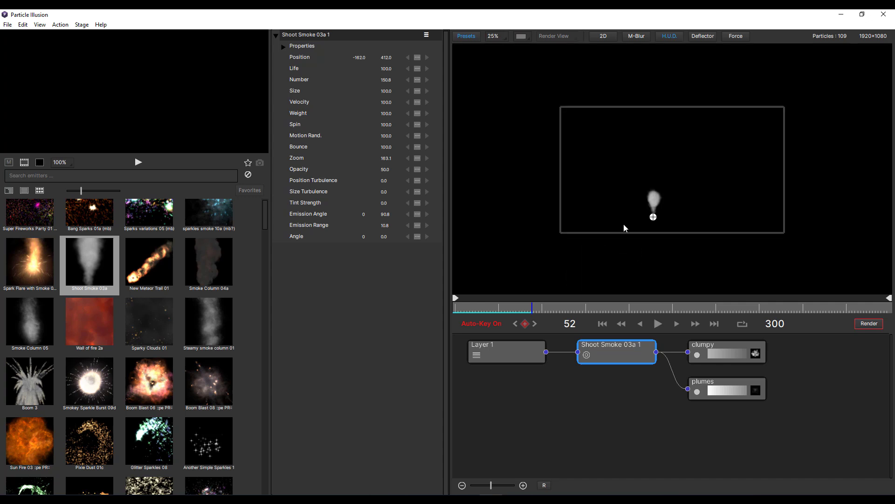
pyautogui.click(703, 36)
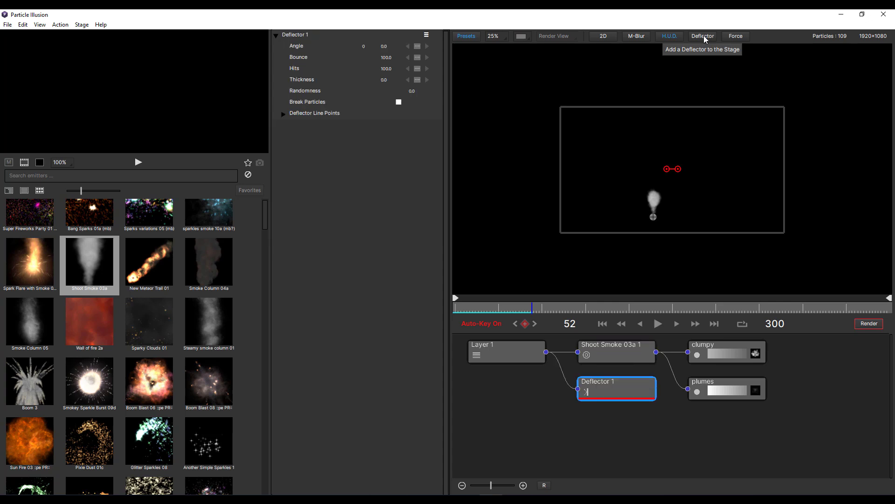
pyautogui.scroll(2, 674, 195)
pyautogui.scroll(-1, 675, 189)
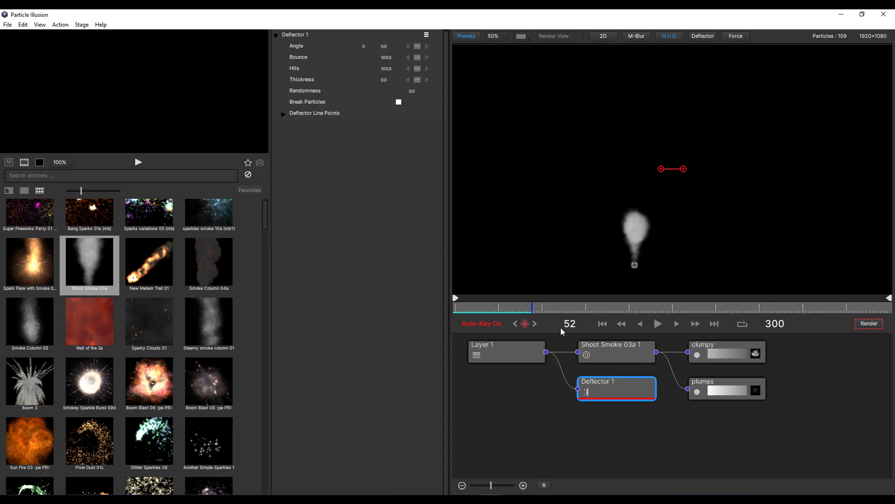
pyautogui.press('Delete')
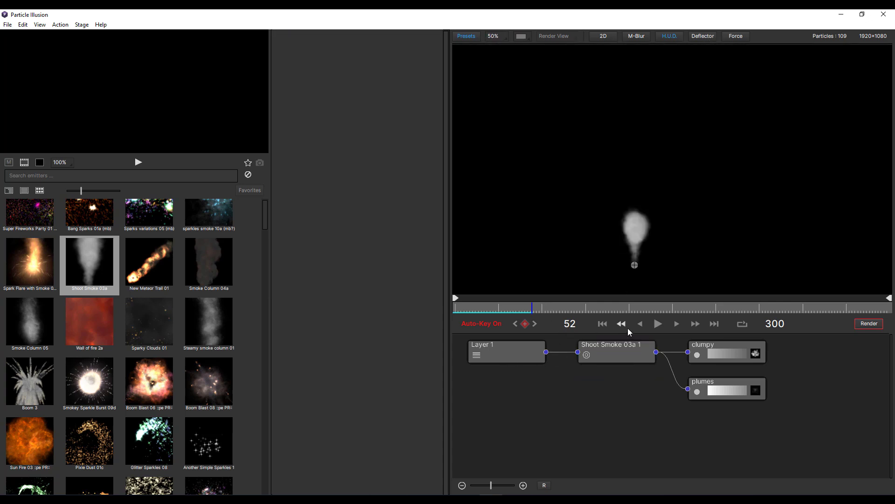
# At frame 0, add a deflector slanting down across the smoke's path just above the emitter and preview up to frame 104
pyautogui.click(602, 324)
pyautogui.click(707, 36)
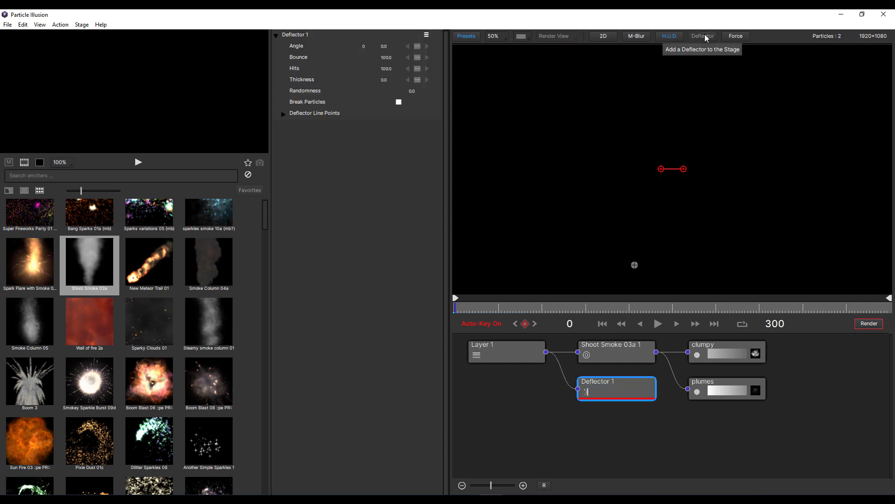
pyautogui.moveTo(684, 170); pyautogui.dragTo(674, 251)
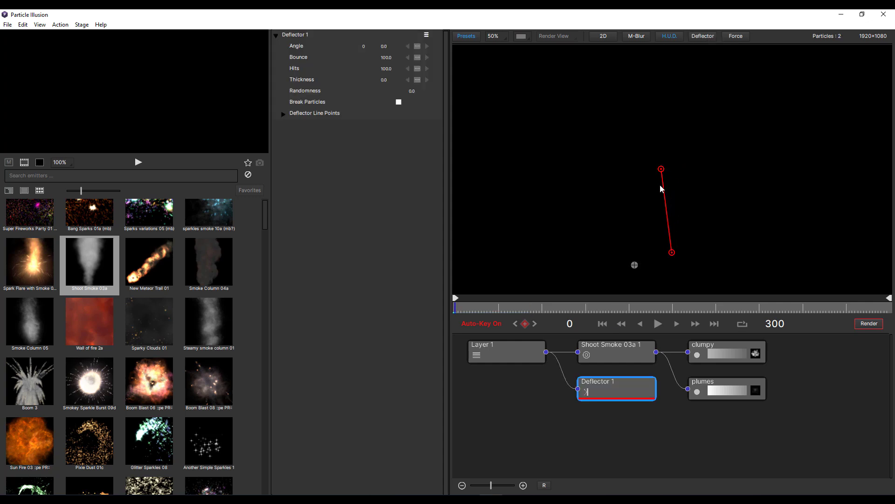
pyautogui.moveTo(661, 169); pyautogui.dragTo(616, 238)
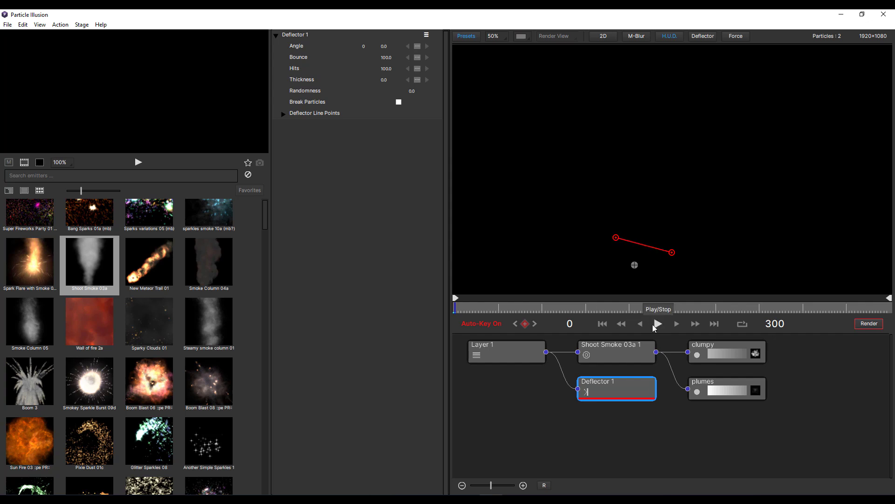
pyautogui.click(653, 325)
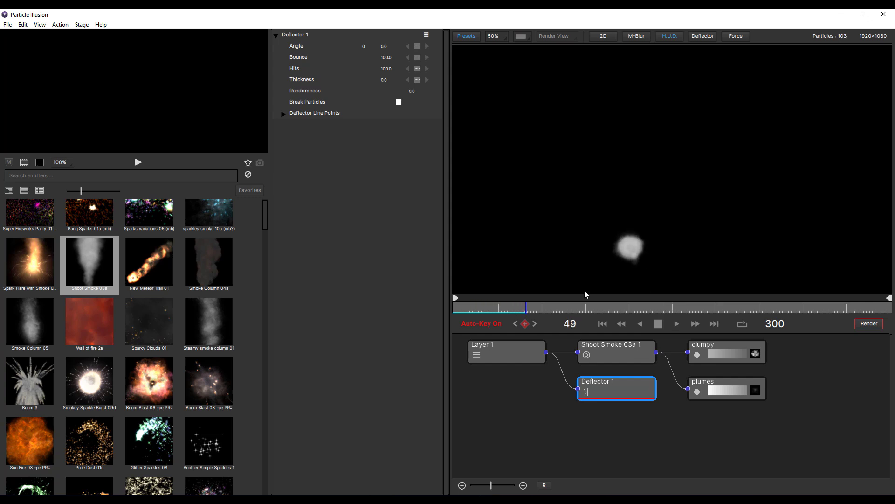
pyautogui.click(658, 323)
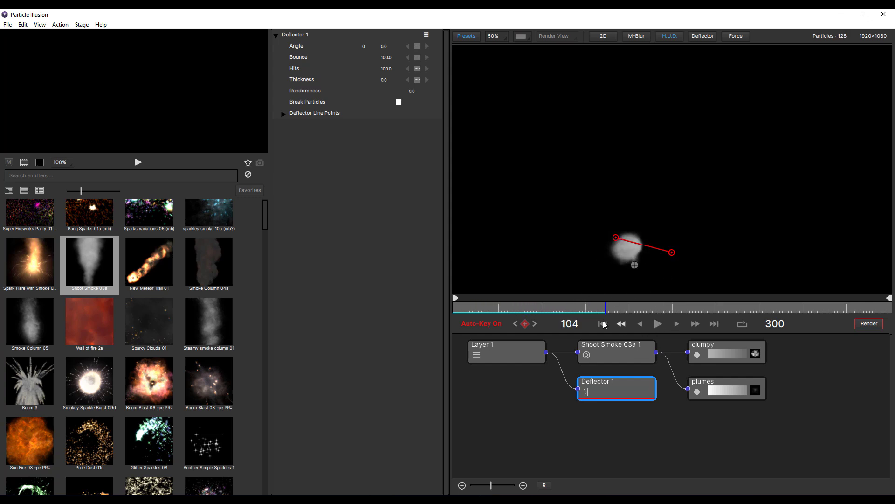
# At frame 104, lengthen the deflector, tilt it more steeply with one end at the emitter, and preview the redirected smoke
pyautogui.moveTo(616, 237); pyautogui.dragTo(553, 222)
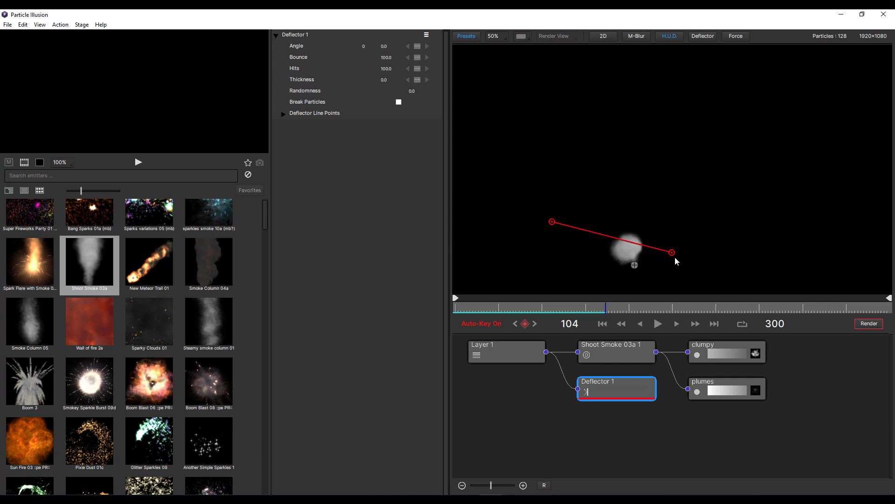
pyautogui.moveTo(672, 252); pyautogui.dragTo(639, 268)
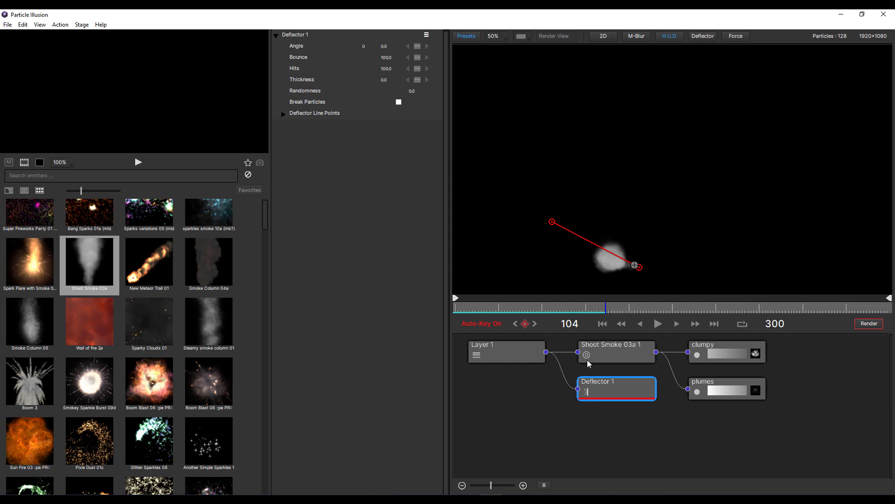
pyautogui.click(600, 352)
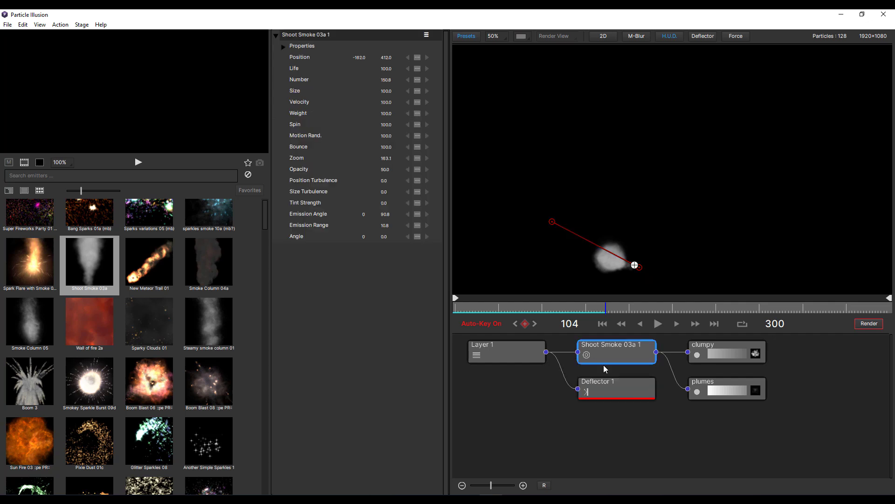
pyautogui.click(658, 324)
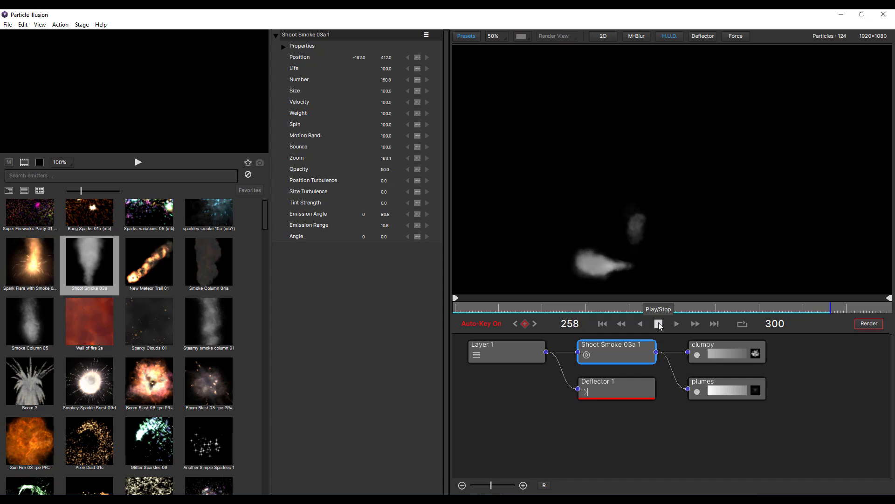
pyautogui.click(659, 323)
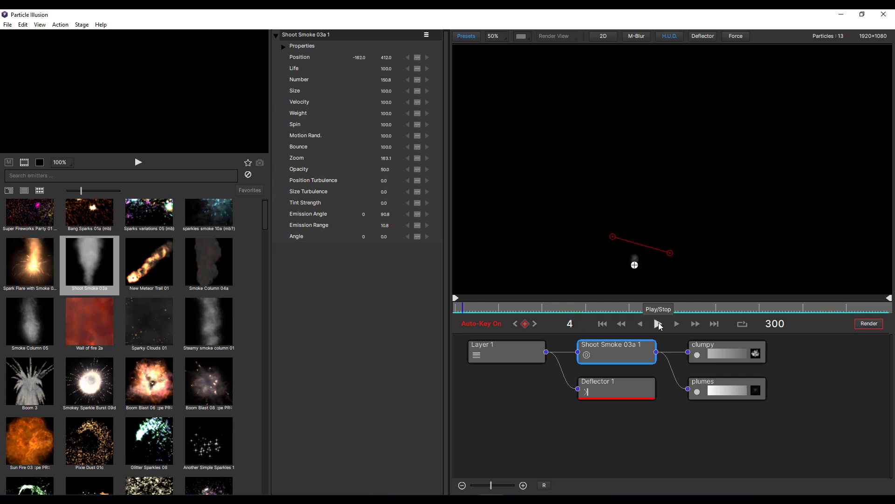
# At frame 4, raise both ends of the deflector well above the emitter so it lies nearly level
pyautogui.moveTo(670, 253); pyautogui.dragTo(684, 152)
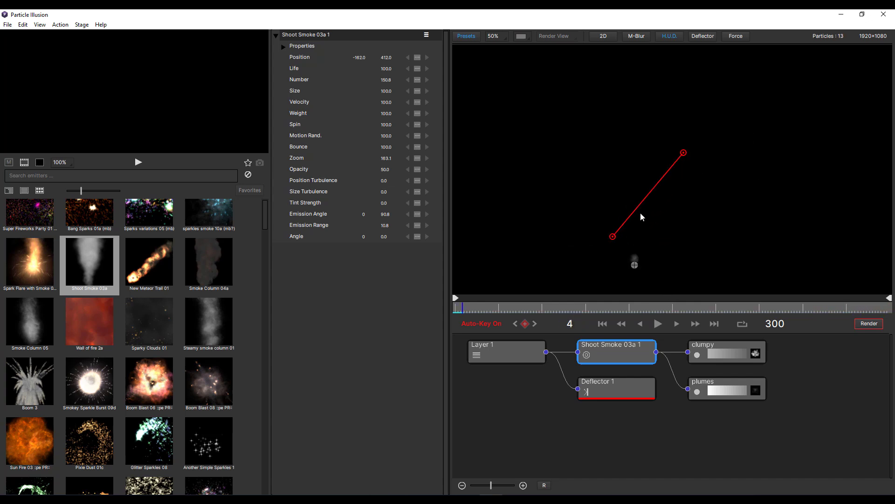
pyautogui.moveTo(613, 234); pyautogui.dragTo(607, 154)
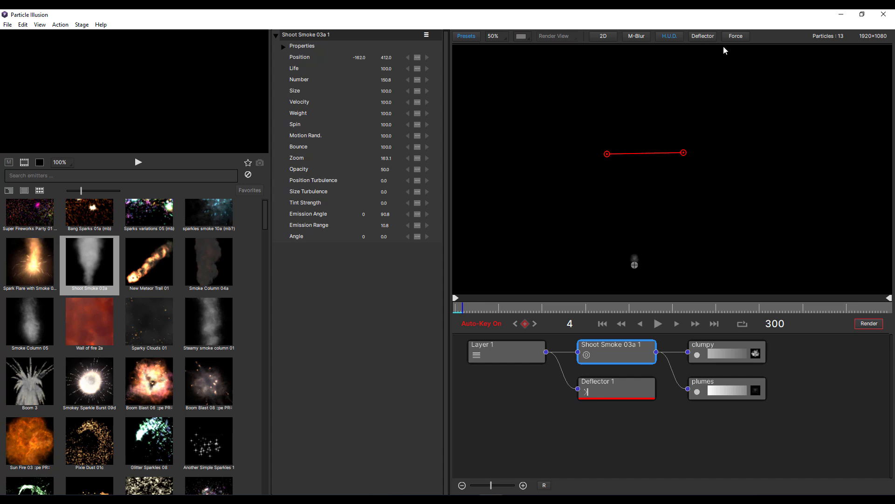
# Add an Area force and position it around the smoke emitter at about -148, 350
pyautogui.click(735, 38)
pyautogui.moveTo(684, 180); pyautogui.dragTo(638, 251)
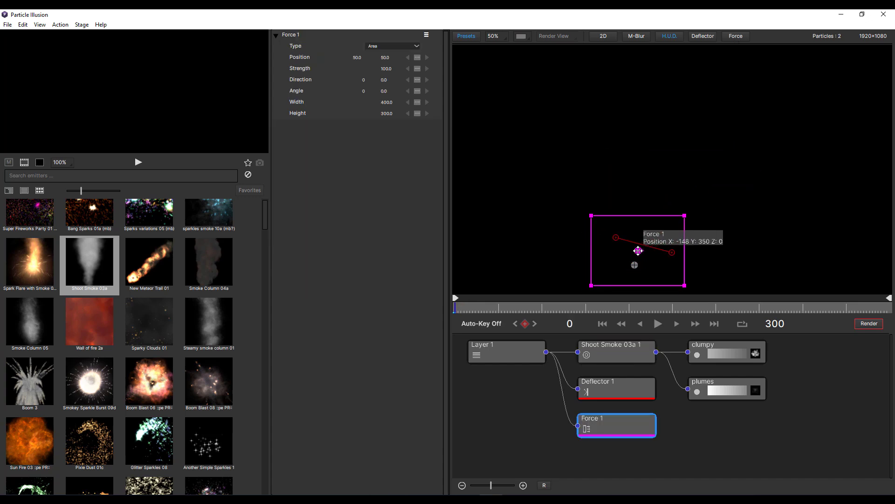
# Delete the deflector, preview the smoke with only the force acting up to frame 257, and select the force
pyautogui.click(594, 391)
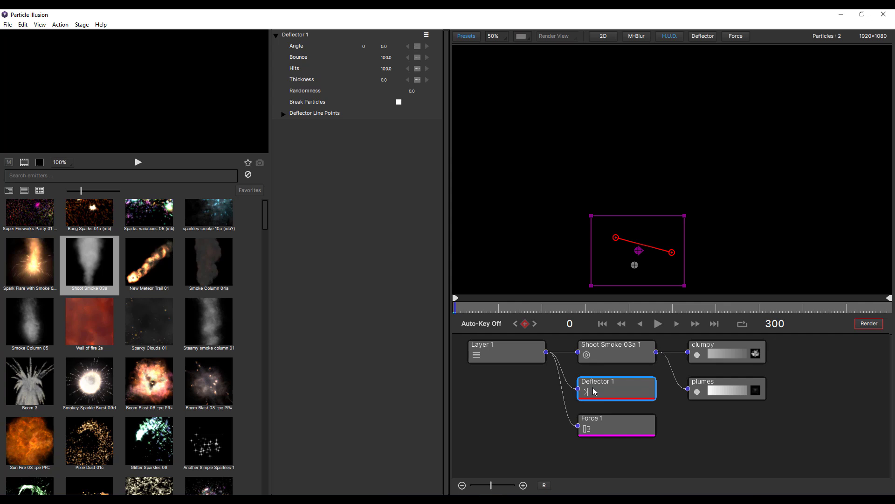
pyautogui.press('Delete')
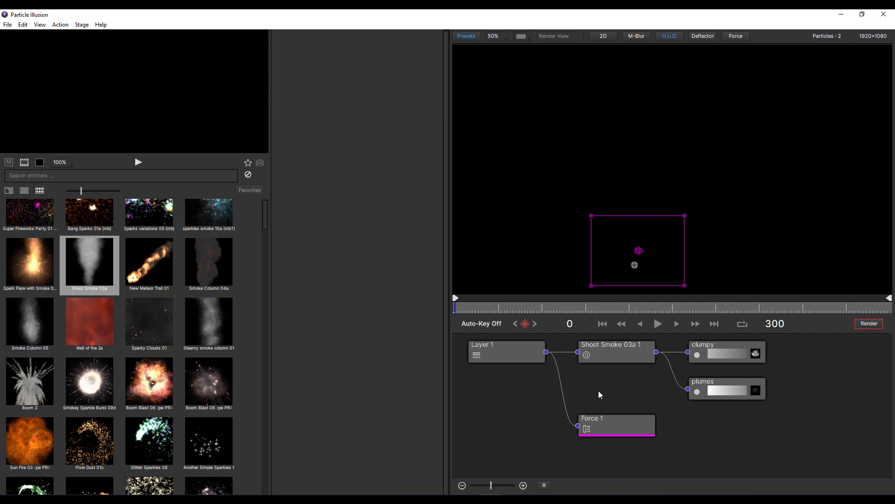
pyautogui.click(657, 323)
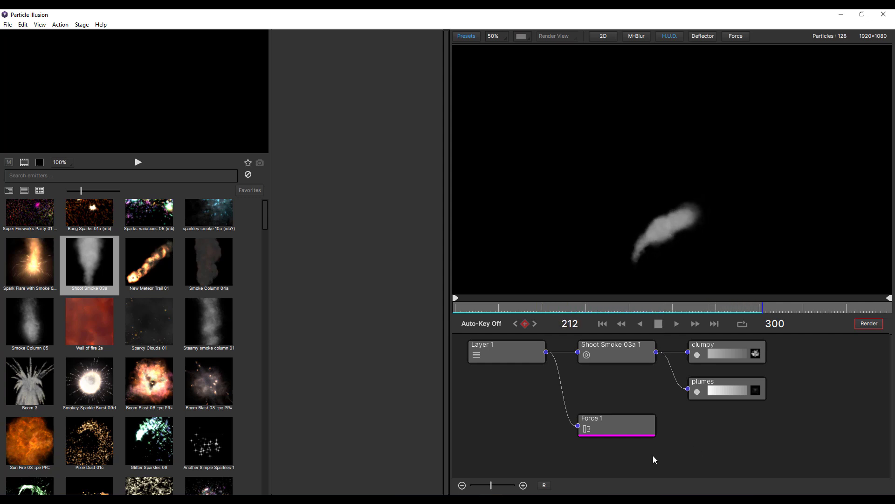
pyautogui.click(624, 430)
pyautogui.press('space')
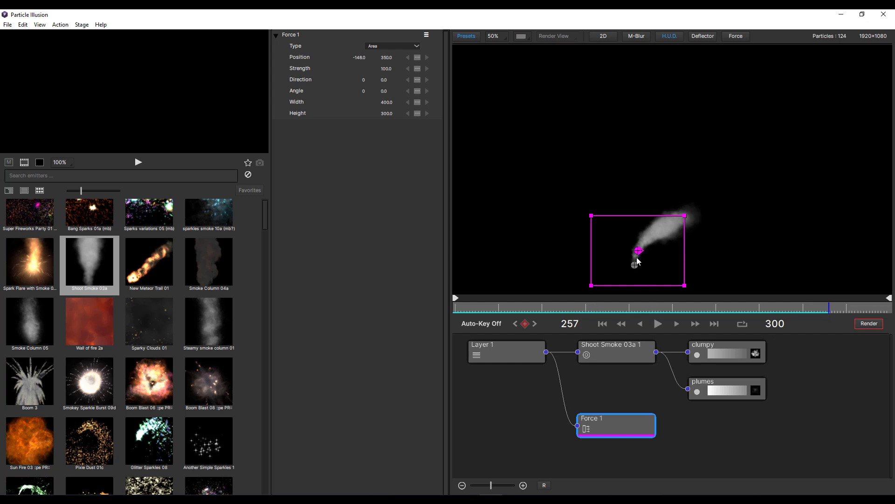
# Enlarge the force area to about 536 by 408 and move it over the smoke to about -84, 274
pyautogui.moveTo(639, 251)
pyautogui.mouseDown()
pyautogui.moveTo(711, 221)
pyautogui.moveTo(603, 244)
pyautogui.moveTo(679, 237)
pyautogui.moveTo(617, 272)
pyautogui.moveTo(639, 245)
pyautogui.moveTo(625, 247)
pyautogui.mouseUp()
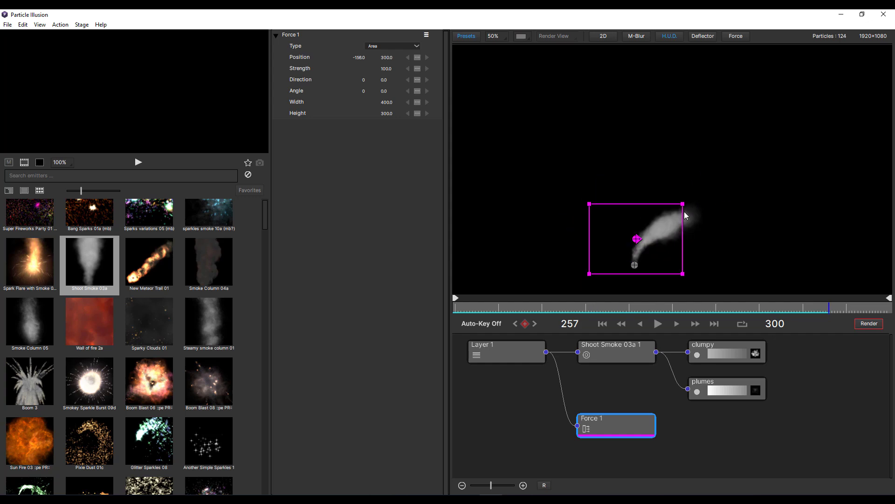
pyautogui.moveTo(681, 203); pyautogui.dragTo(698, 191)
pyautogui.moveTo(640, 239)
pyautogui.mouseDown()
pyautogui.moveTo(662, 231)
pyautogui.moveTo(654, 234)
pyautogui.mouseUp()
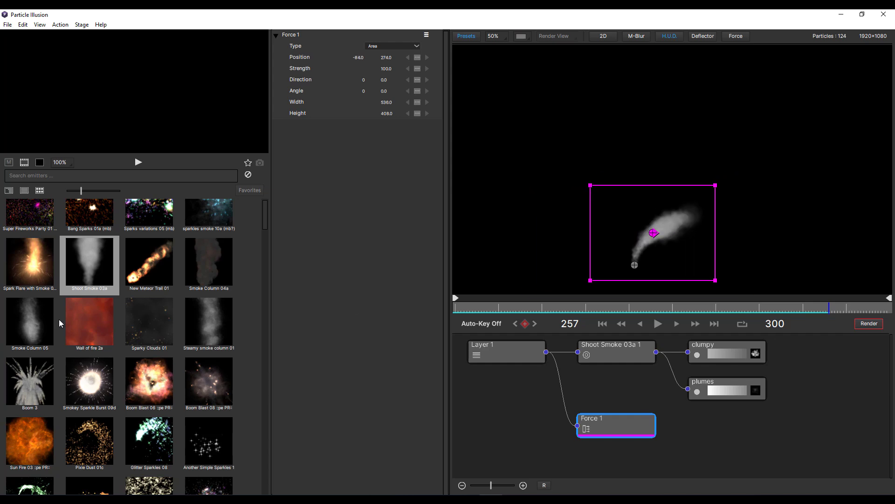
# Browse the emitter library's abstract, light and spiral effects
pyautogui.scroll(-1, 144, 290)
pyautogui.scroll(-15, 144, 290)
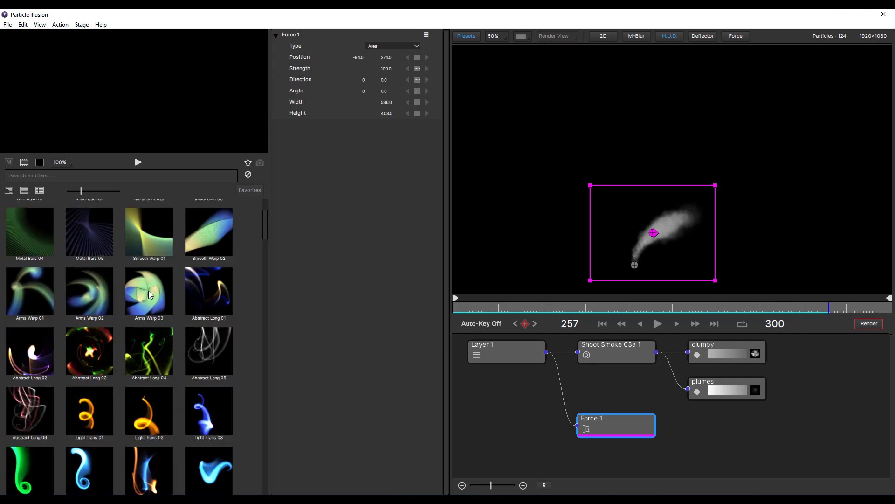
pyautogui.scroll(-20, 150, 297)
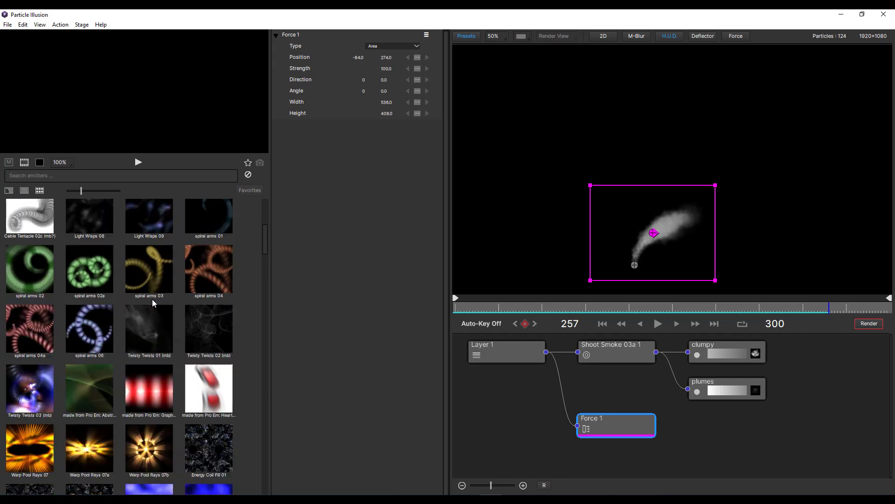
pyautogui.scroll(-20, 152, 301)
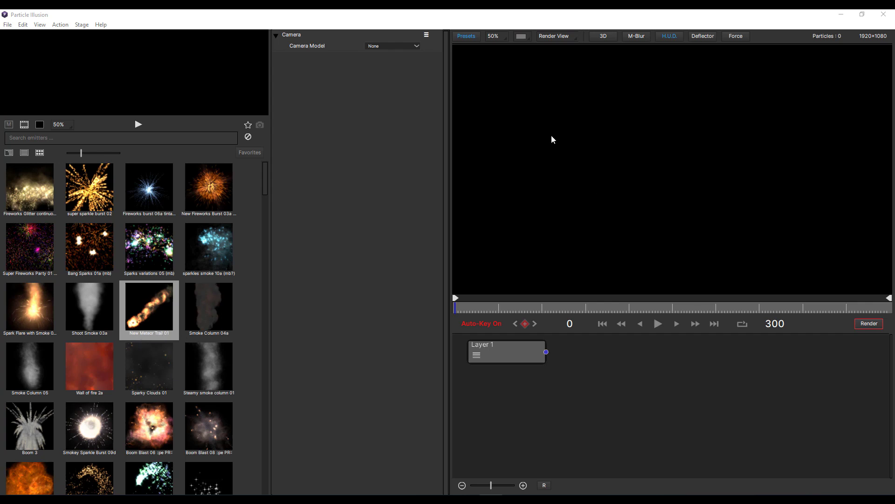
# Place the New Meteor Trail 01 emitter at about -602, -272, preview it briefly and return to frame 0
pyautogui.click(532, 106)
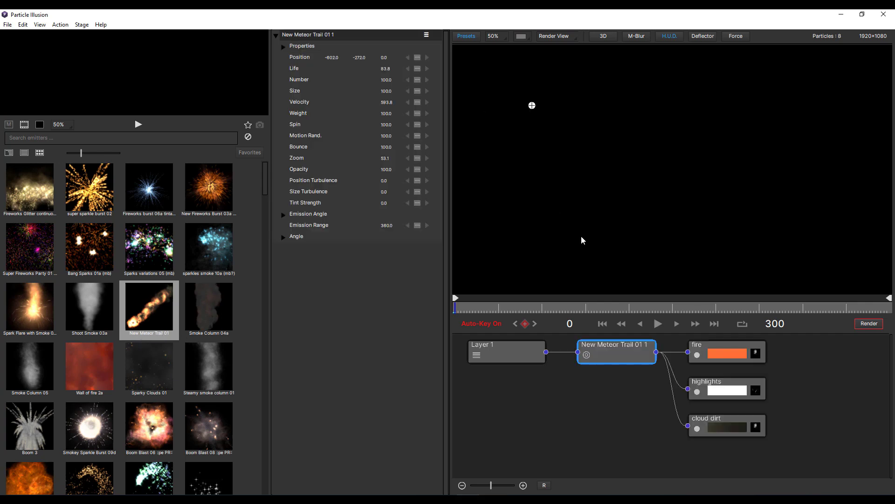
pyautogui.click(660, 326)
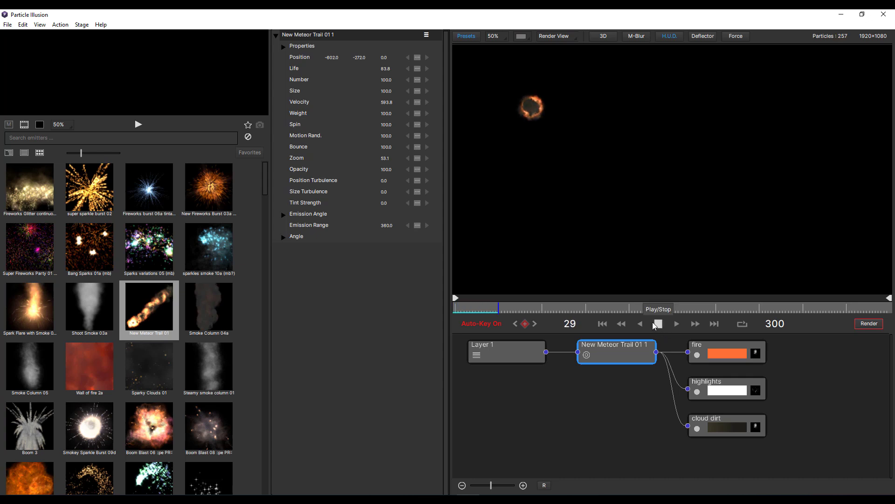
pyautogui.moveTo(499, 312); pyautogui.dragTo(423, 311)
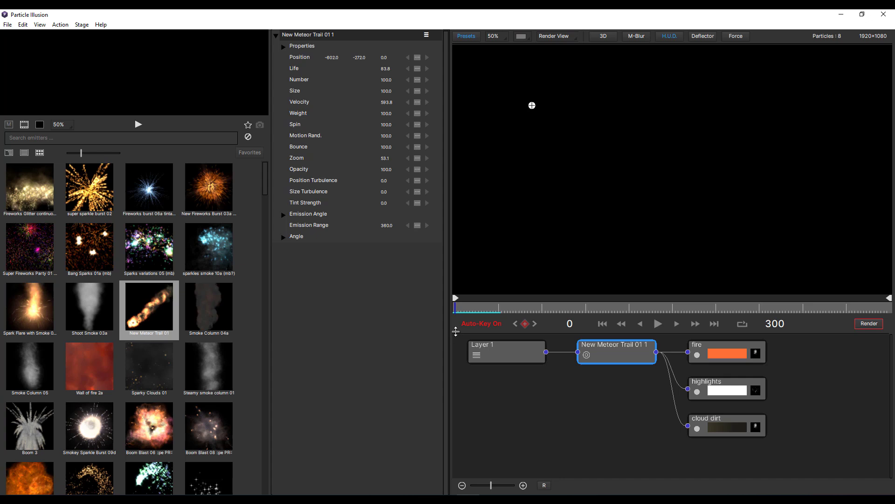
# Keyframe the meteor trail's position at frame 60 to 102, 132 and scrub back to frame 51 to check the path
pyautogui.moveTo(473, 310); pyautogui.dragTo(547, 317)
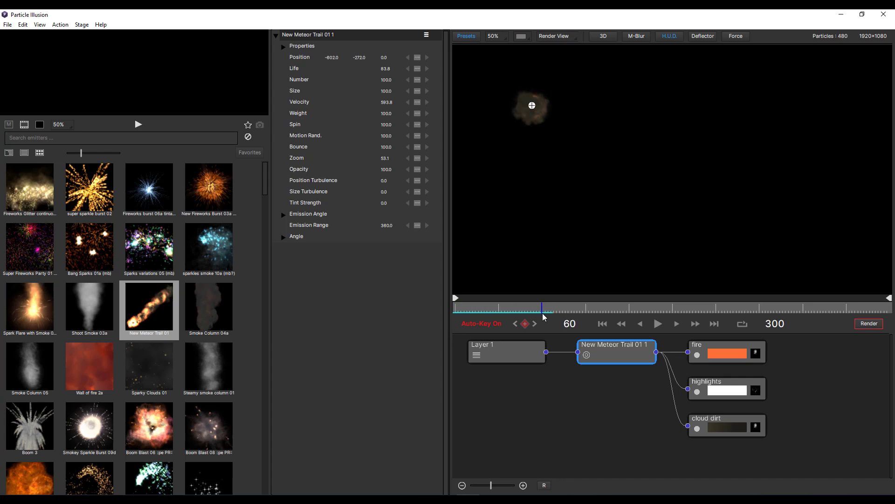
pyautogui.moveTo(532, 106); pyautogui.dragTo(696, 200)
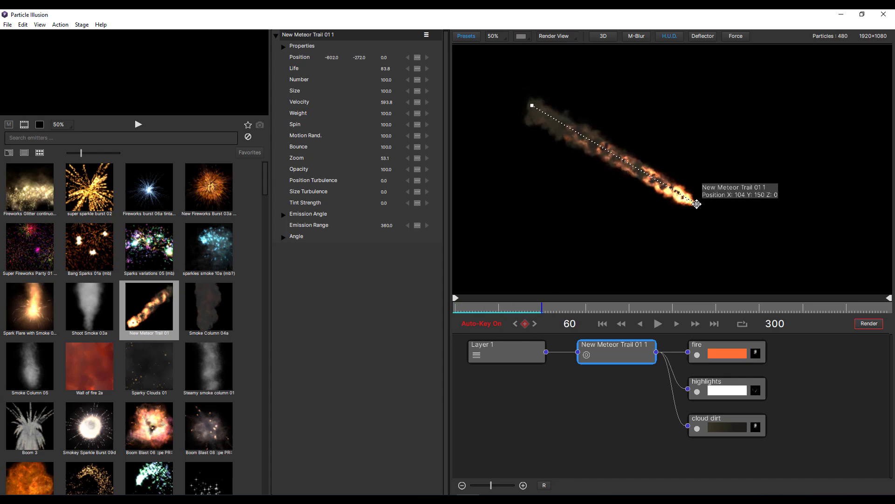
pyautogui.moveTo(536, 312)
pyautogui.mouseDown()
pyautogui.moveTo(508, 319)
pyautogui.moveTo(532, 326)
pyautogui.mouseUp()
pyautogui.press('space')
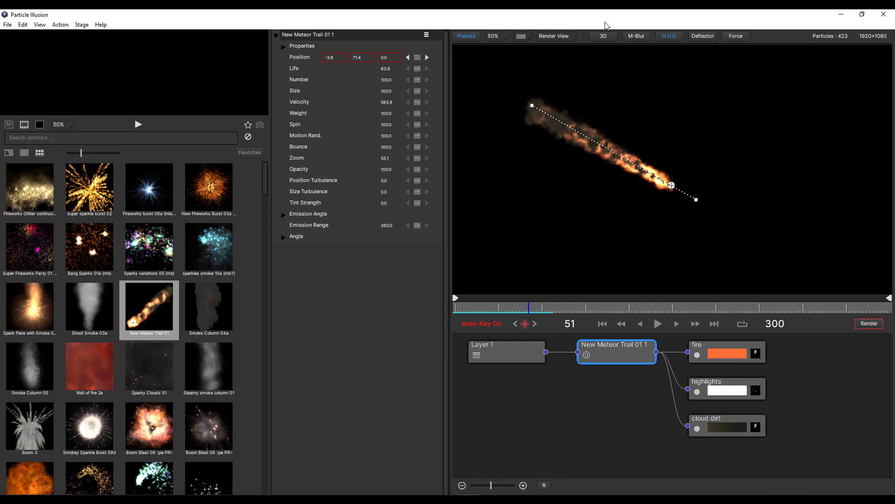
# Toggle the 3D view on and off, deselect the emitter and examine the available camera models
pyautogui.click(606, 38)
pyautogui.click(606, 37)
pyautogui.click(604, 38)
pyautogui.click(562, 402)
pyautogui.click(563, 402)
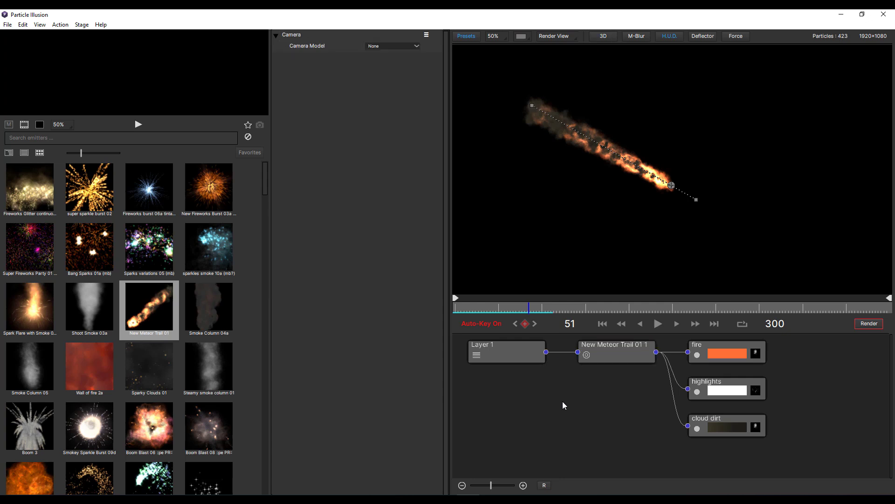
pyautogui.moveTo(555, 406); pyautogui.dragTo(583, 429)
pyautogui.click(408, 46)
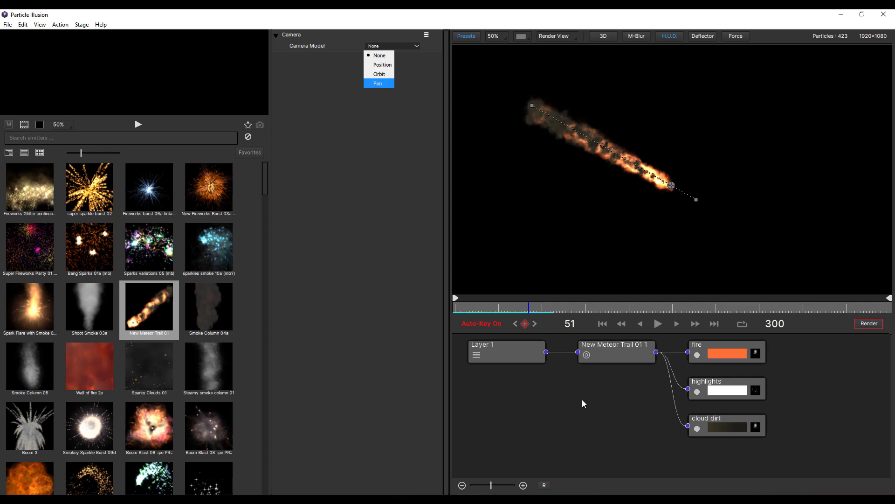
pyautogui.click(625, 357)
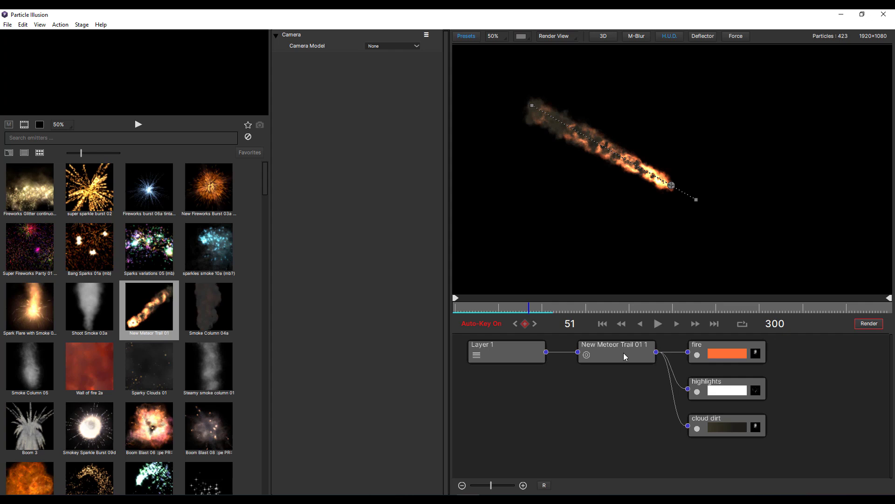
# Keyframe the meteor emitter's Rotate Y to 2 turns and 242 degrees at frame 66, and preview the animation
pyautogui.click(625, 357)
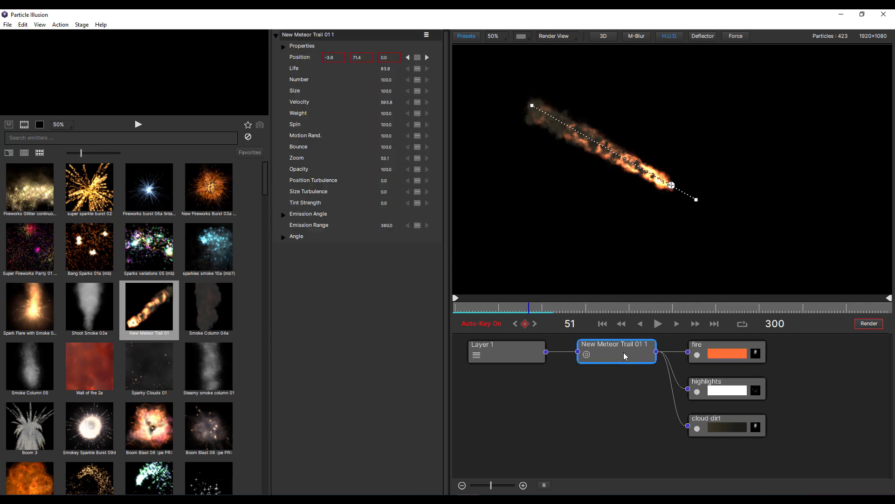
pyautogui.click(284, 237)
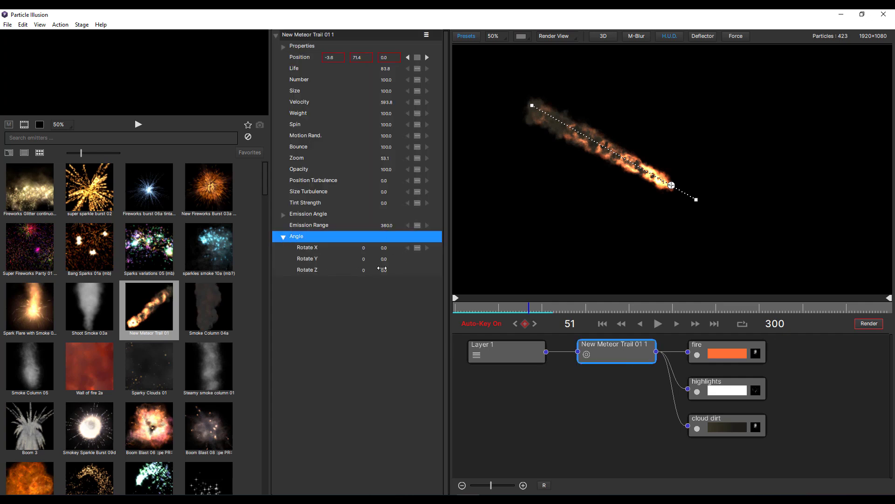
pyautogui.moveTo(517, 312); pyautogui.dragTo(553, 321)
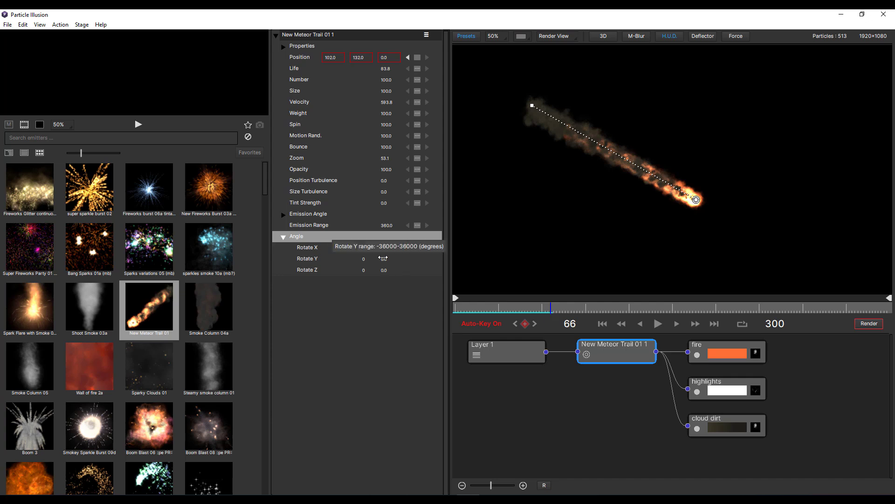
pyautogui.moveTo(383, 258); pyautogui.dragTo(835, 284)
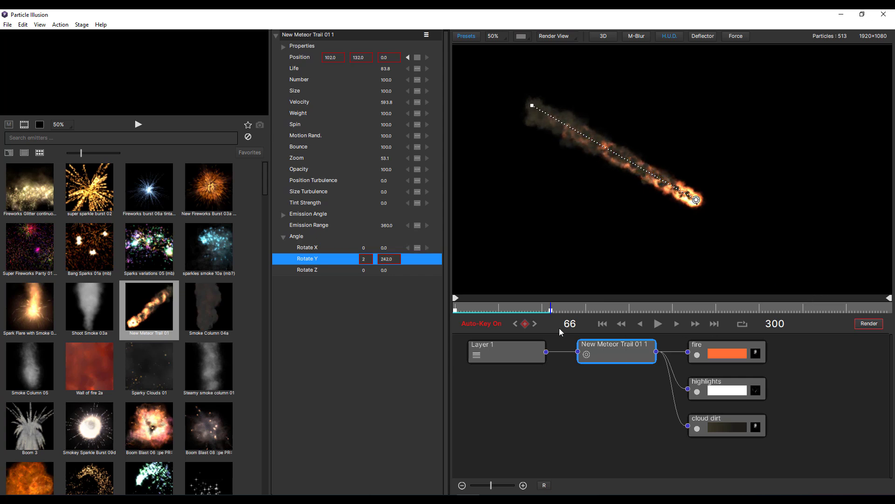
pyautogui.moveTo(541, 311); pyautogui.dragTo(450, 307)
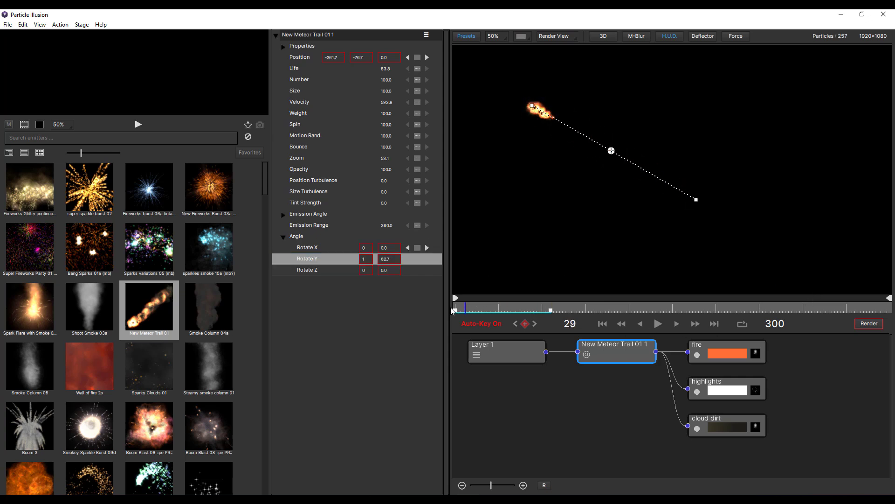
pyautogui.click(658, 324)
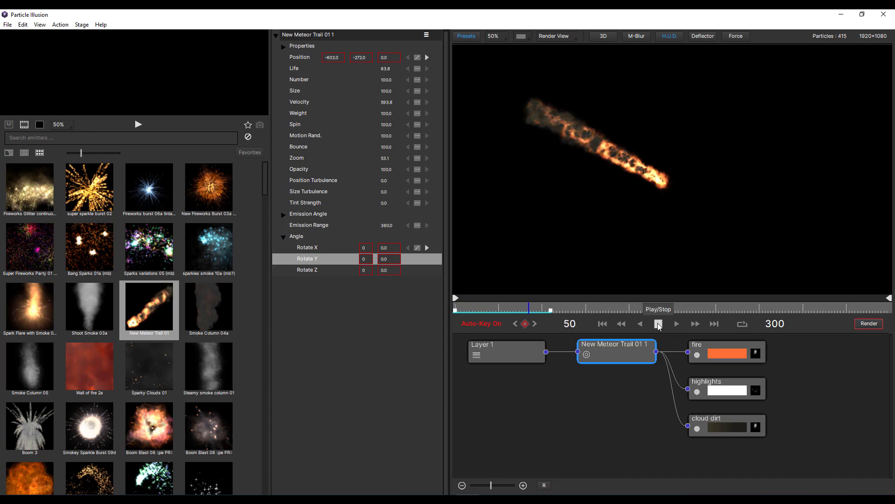
pyautogui.click(657, 325)
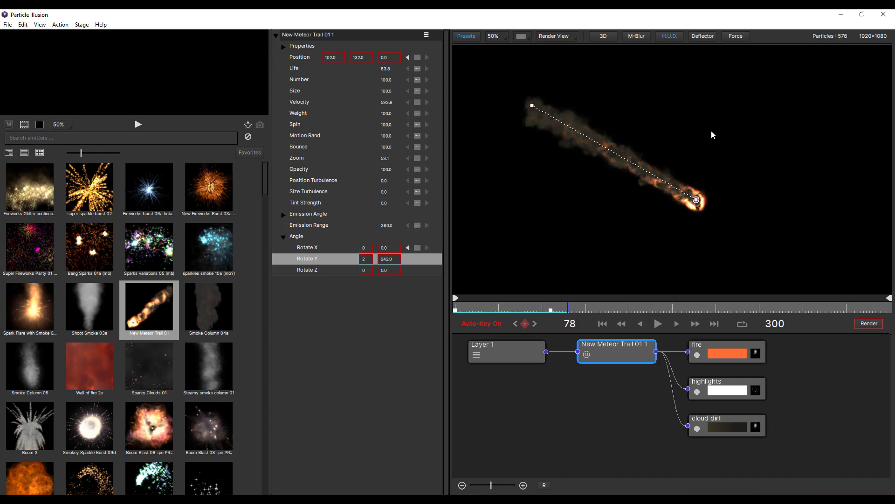
# At frame 66, change the camera model to Orbit, adjust the camera's Tumble and set its Spin to 238 degrees
pyautogui.moveTo(567, 311); pyautogui.dragTo(552, 311)
pyautogui.click(548, 401)
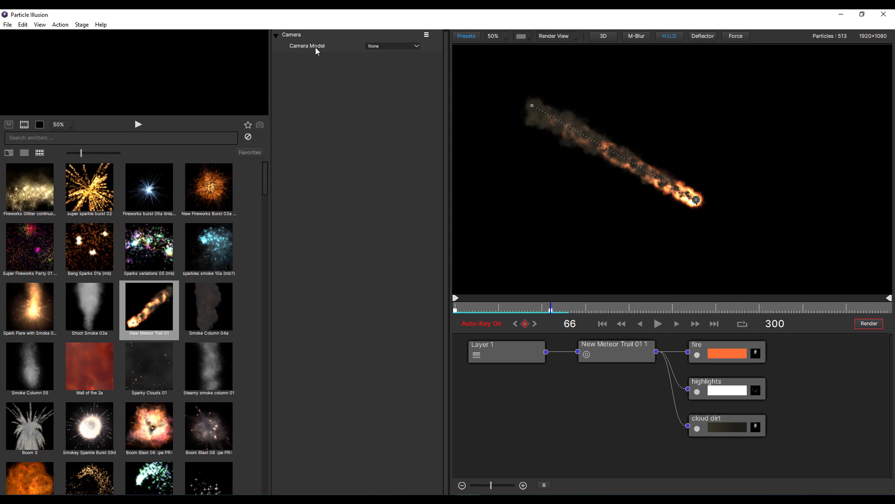
pyautogui.click(379, 46)
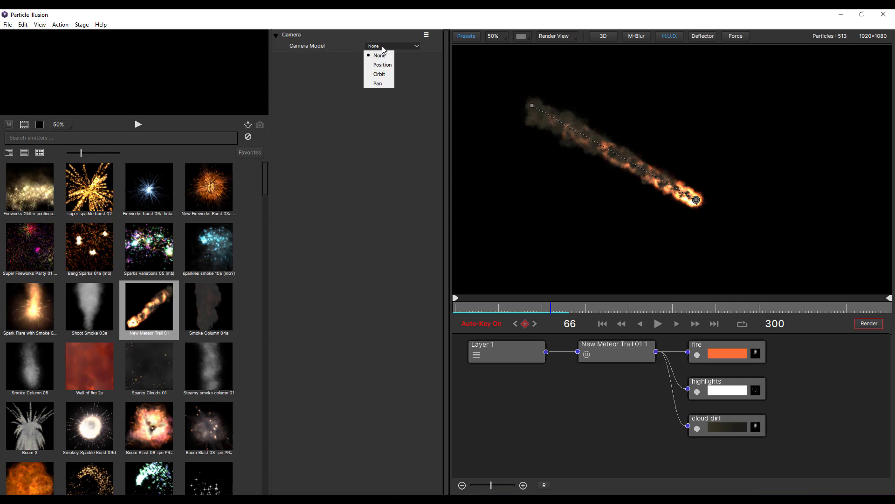
pyautogui.click(379, 74)
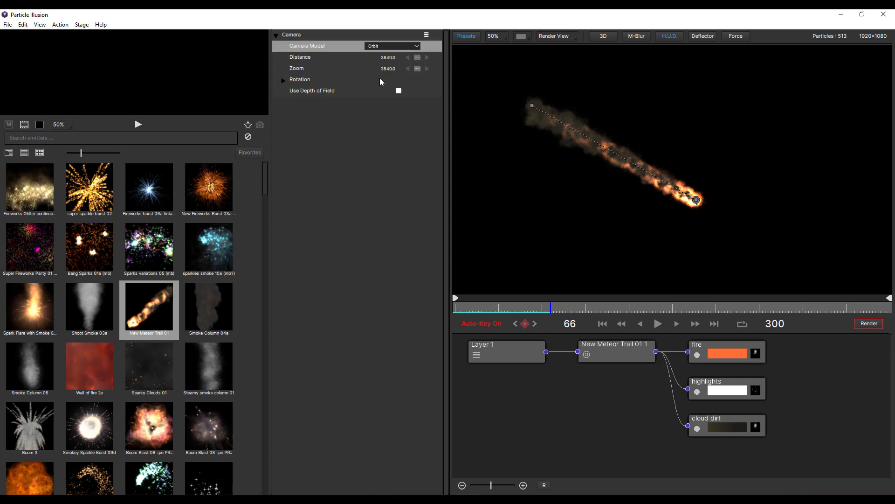
pyautogui.click(283, 81)
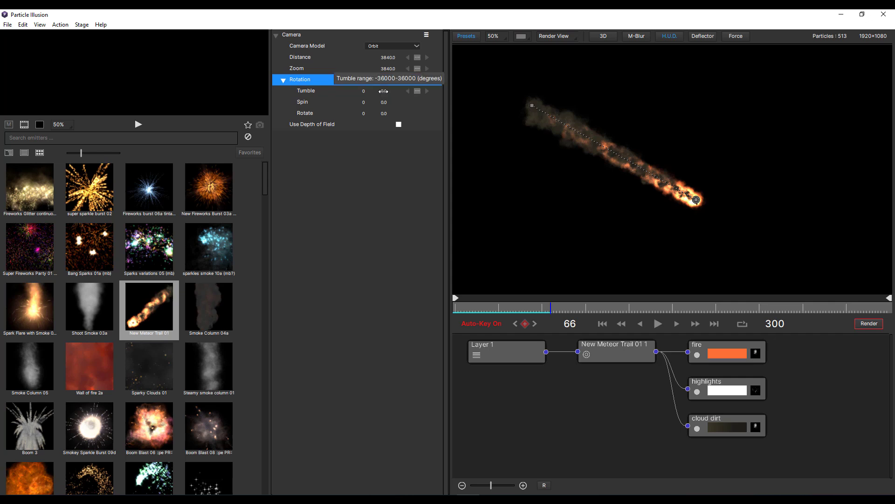
pyautogui.moveTo(383, 91); pyautogui.dragTo(499, 140)
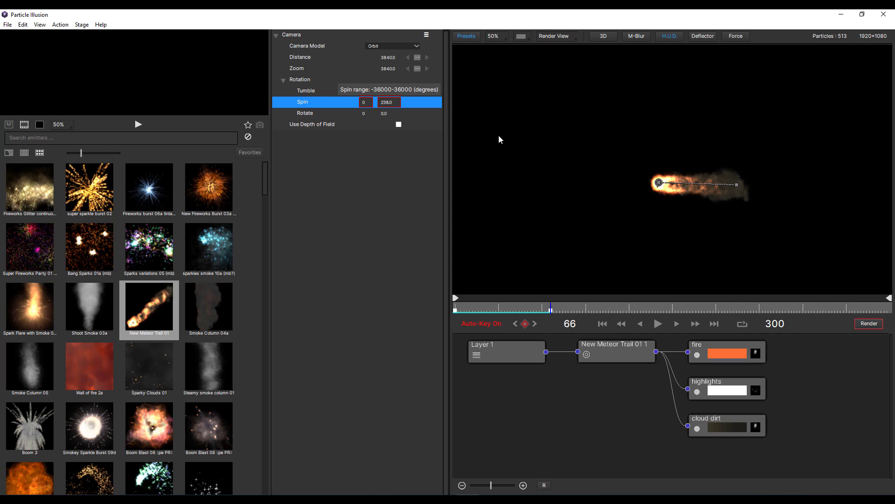
# Refine the camera's orbit at frame 66, readjusting Tumble and setting Spin to 210 and Rotate to -14 degrees
pyautogui.scroll(2, 690, 182)
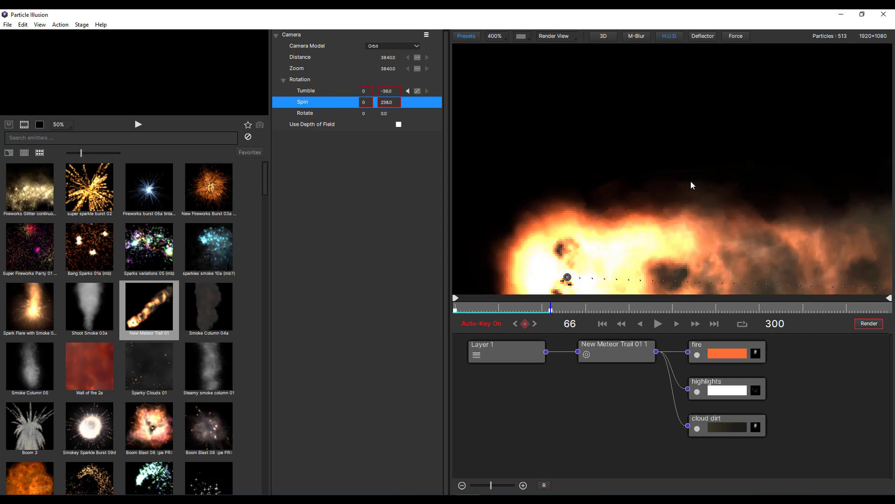
pyautogui.scroll(-1, 702, 165)
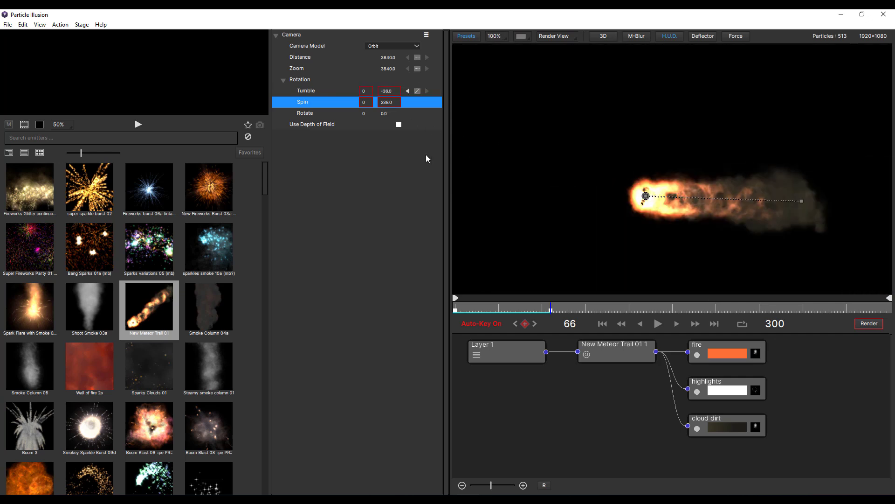
pyautogui.moveTo(380, 105); pyautogui.dragTo(398, 129)
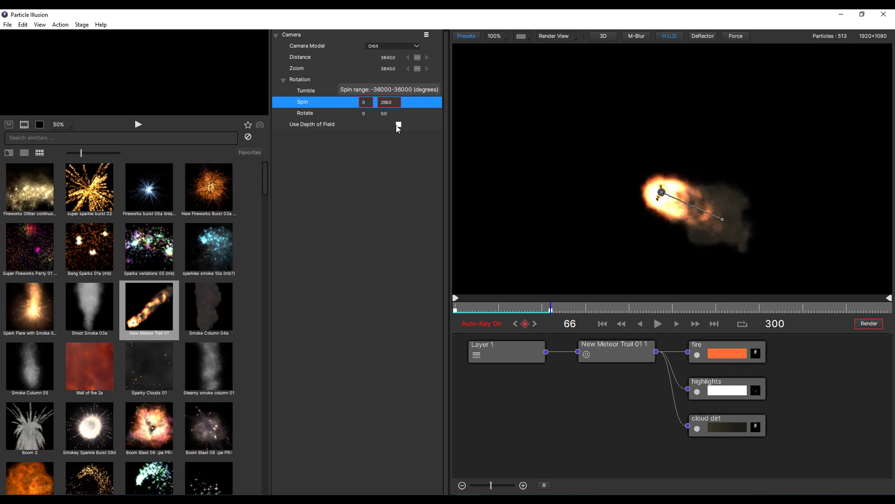
pyautogui.moveTo(389, 91); pyautogui.dragTo(396, 102)
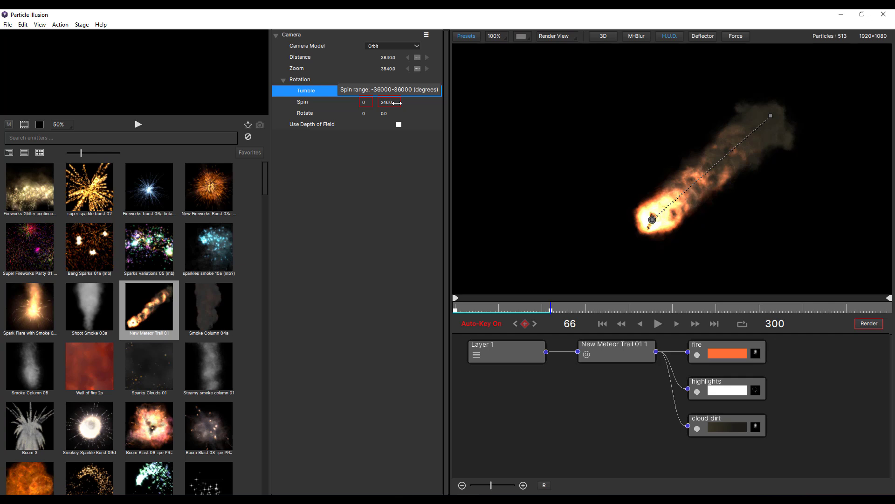
pyautogui.moveTo(390, 114)
pyautogui.mouseDown()
pyautogui.moveTo(398, 117)
pyautogui.moveTo(378, 115)
pyautogui.mouseUp()
pyautogui.scroll(-2, 670, 186)
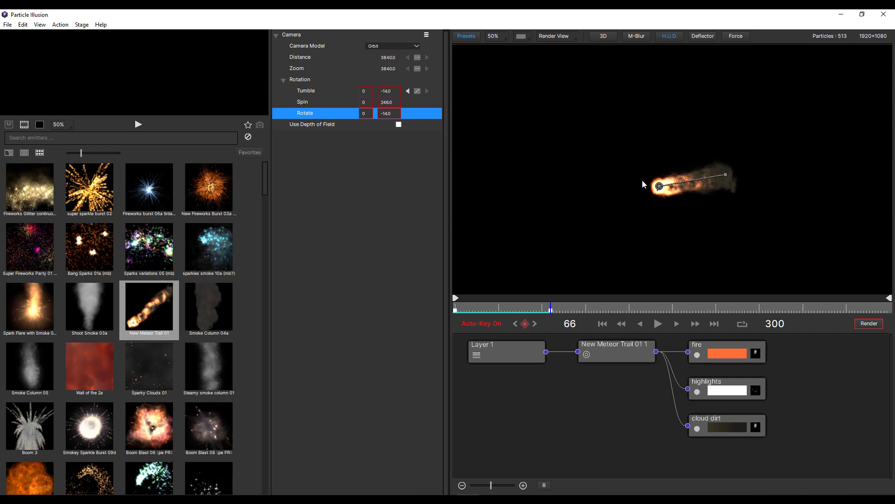
pyautogui.moveTo(390, 95); pyautogui.dragTo(393, 120)
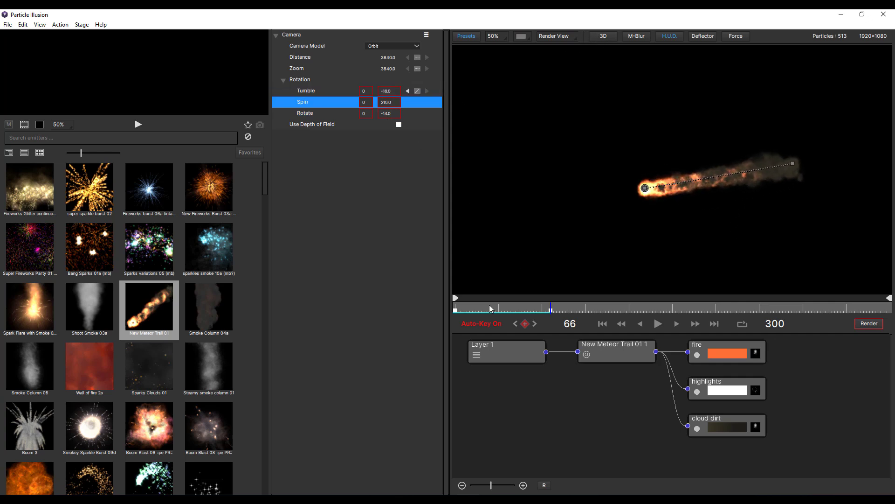
# Preview the orbiting camera animation from frame 0 to frame 101 and rewind it
pyautogui.moveTo(514, 307); pyautogui.dragTo(437, 314)
pyautogui.click(657, 324)
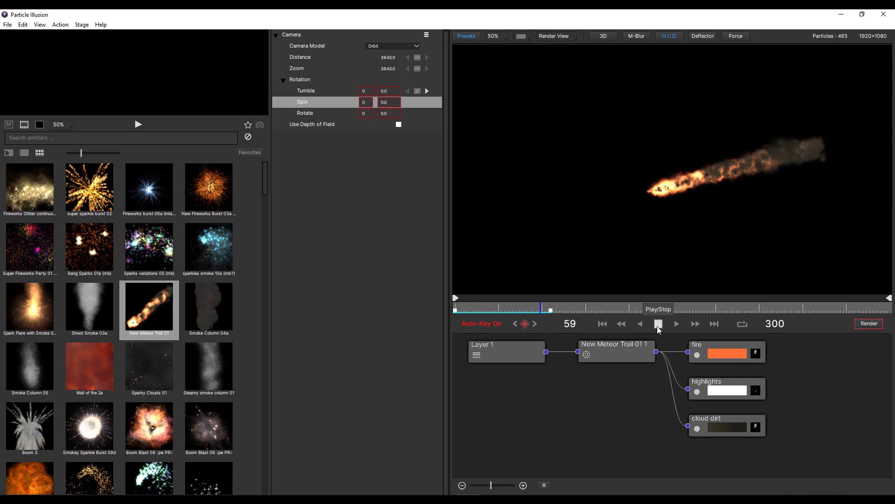
pyautogui.click(657, 325)
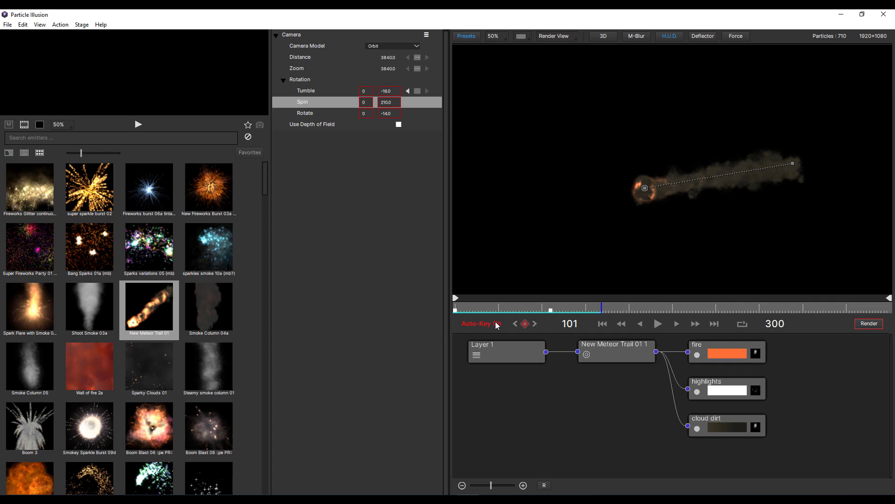
pyautogui.moveTo(593, 312); pyautogui.dragTo(450, 320)
# Start a new project, place the Shoot Smoke 03a emitter at about -32, 412 and advance to frame 93
pyautogui.hotkey('ctrl', 'n')
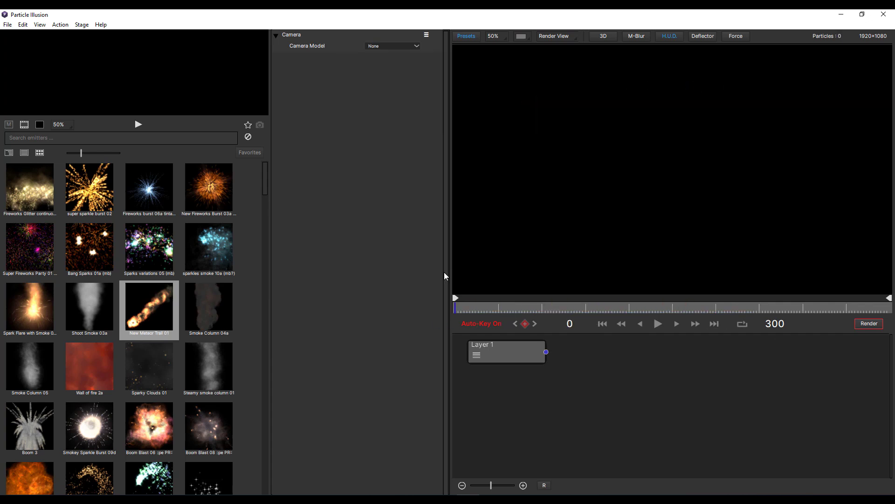
pyautogui.click(98, 325)
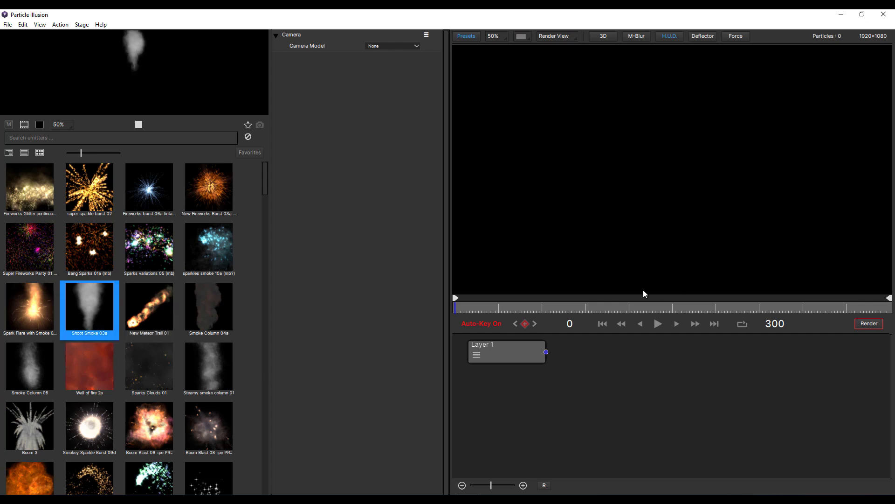
pyautogui.click(664, 267)
pyautogui.moveTo(457, 309); pyautogui.dragTo(591, 313)
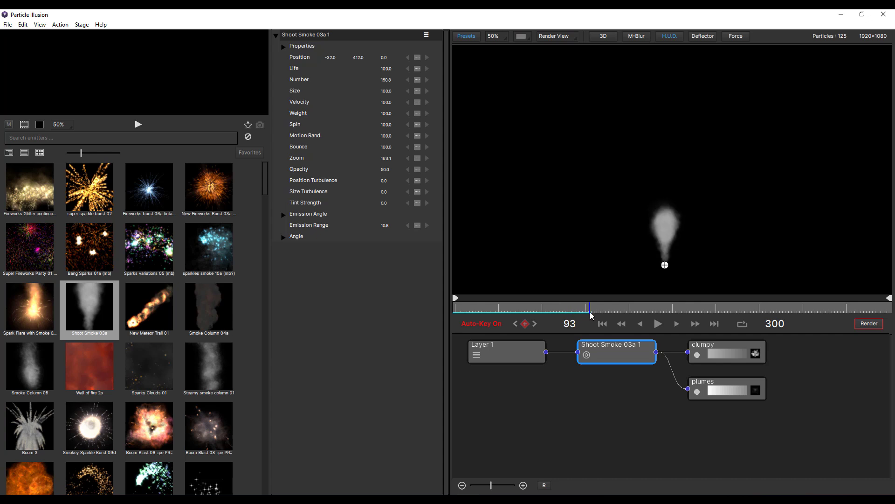
# Turn off Auto-Key, return to frame 0, set the smoke's Size to 176 and check it at frame 92
pyautogui.click(495, 323)
pyautogui.press('Home')
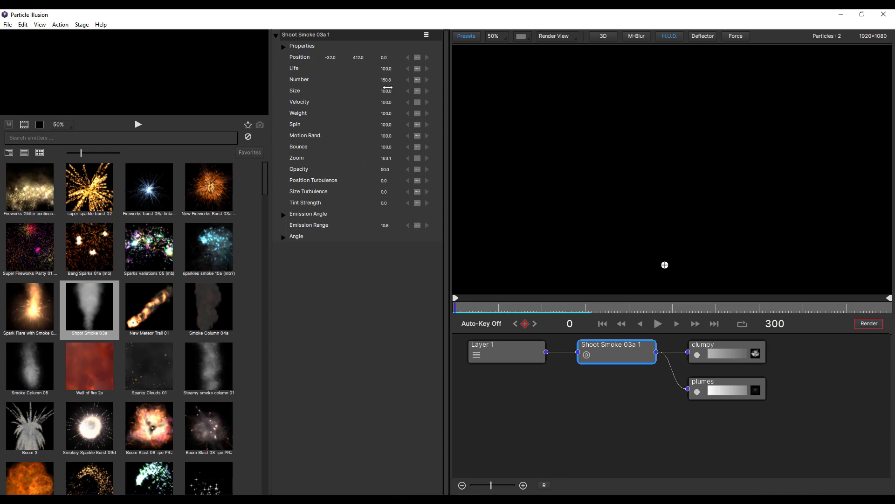
pyautogui.moveTo(387, 88); pyautogui.dragTo(421, 97)
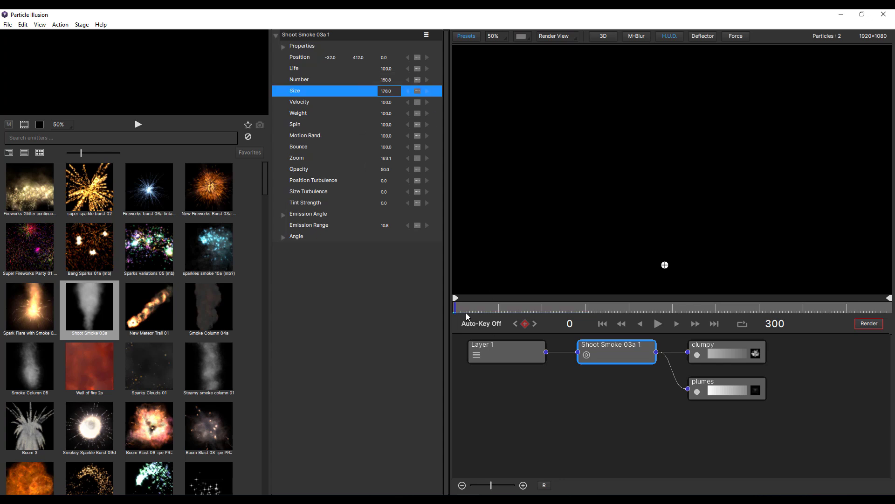
pyautogui.moveTo(466, 313); pyautogui.dragTo(589, 304)
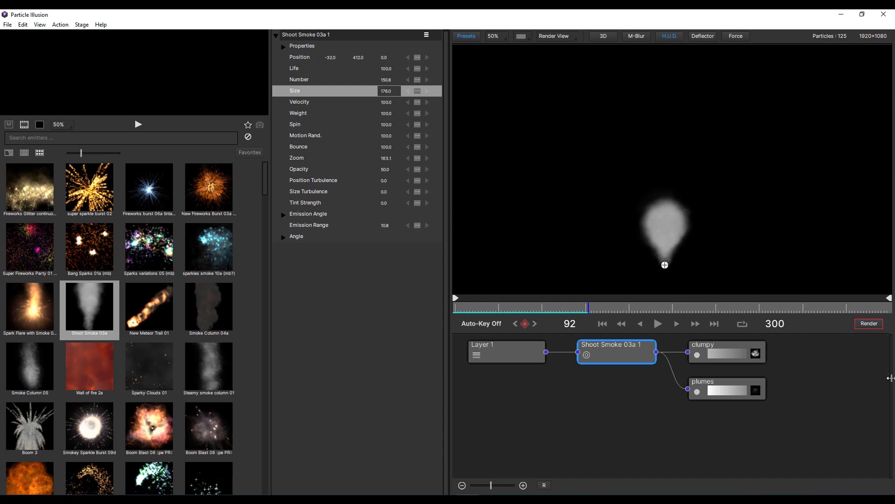
# Reveal the graph editor beside the node view and browse further through the emitter library
pyautogui.moveTo(890, 378); pyautogui.dragTo(705, 395)
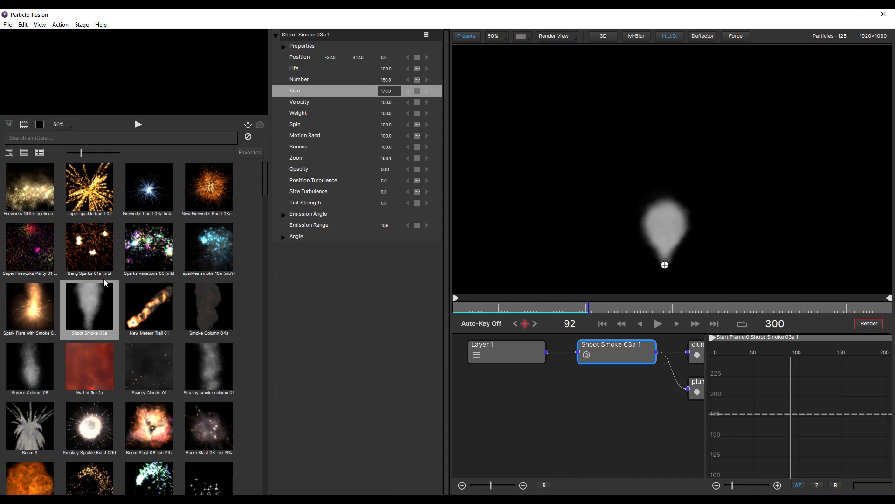
pyautogui.scroll(-5, 103, 359)
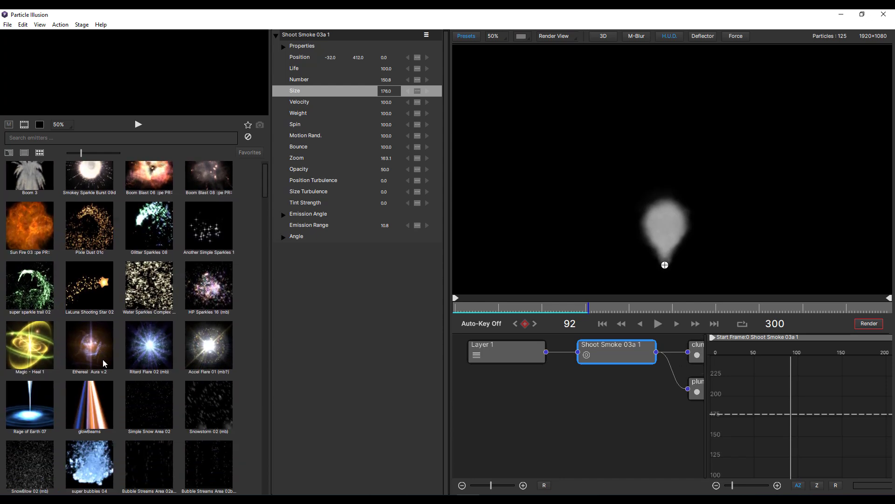
pyautogui.scroll(-1, 103, 359)
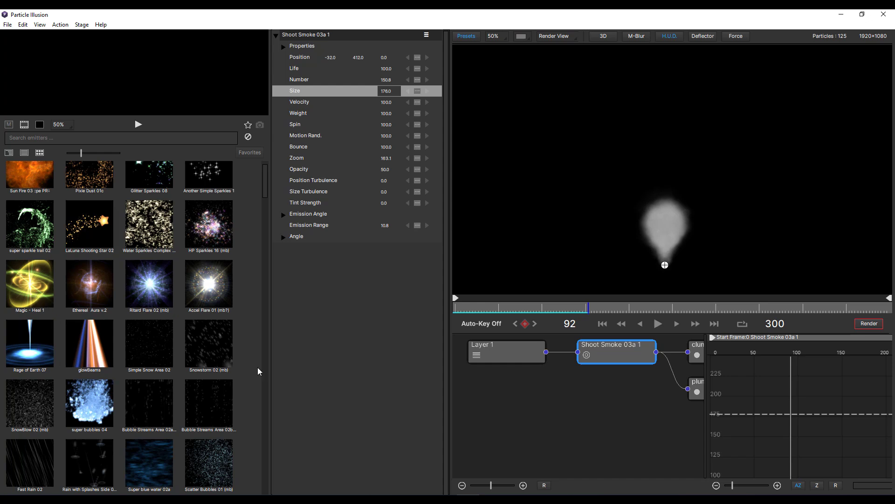
# Place the Rage of Earth 07 emitter at about -546, 322 with start frame 0, and set Shoot Smoke 03a's start frame to 95
pyautogui.click(545, 243)
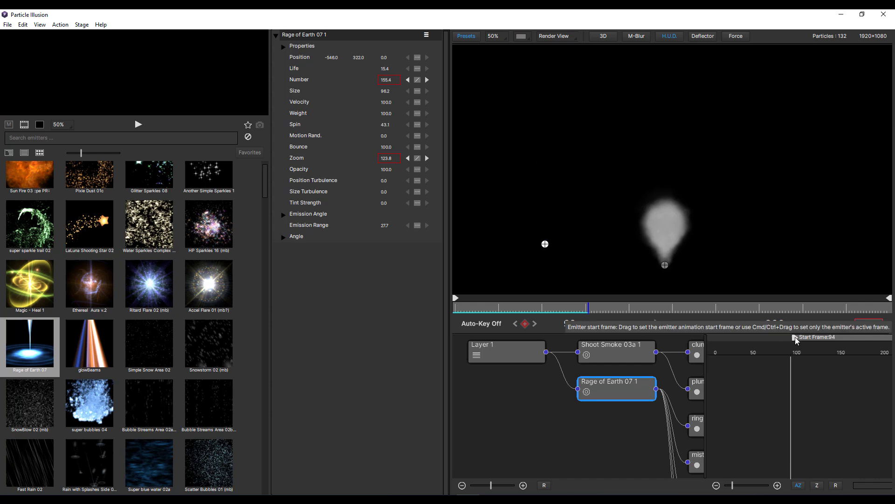
pyautogui.moveTo(793, 337); pyautogui.dragTo(712, 339)
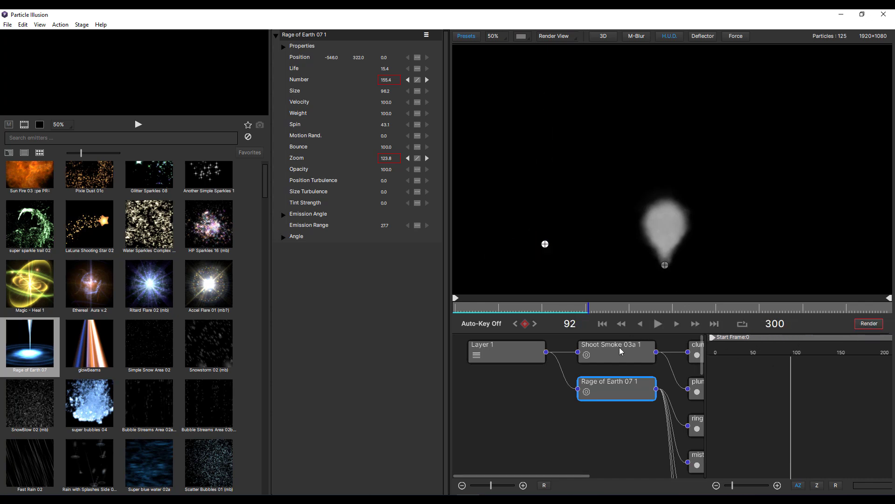
pyautogui.click(606, 356)
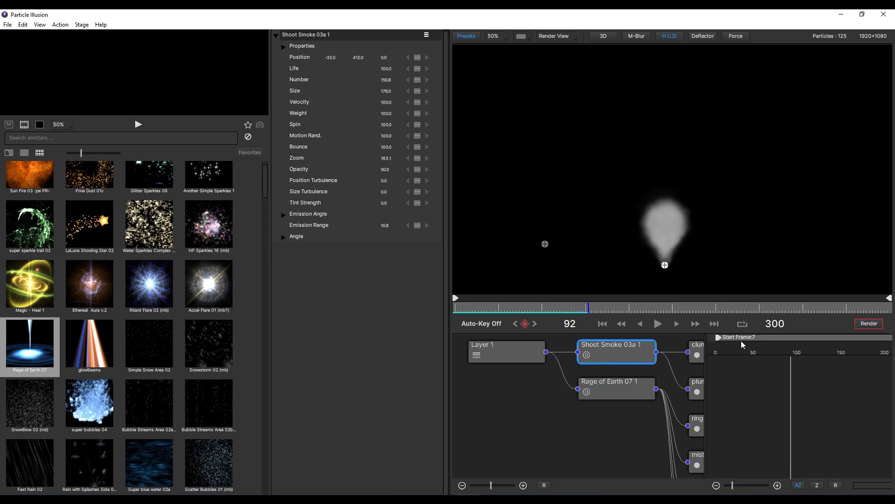
pyautogui.moveTo(714, 339); pyautogui.dragTo(796, 346)
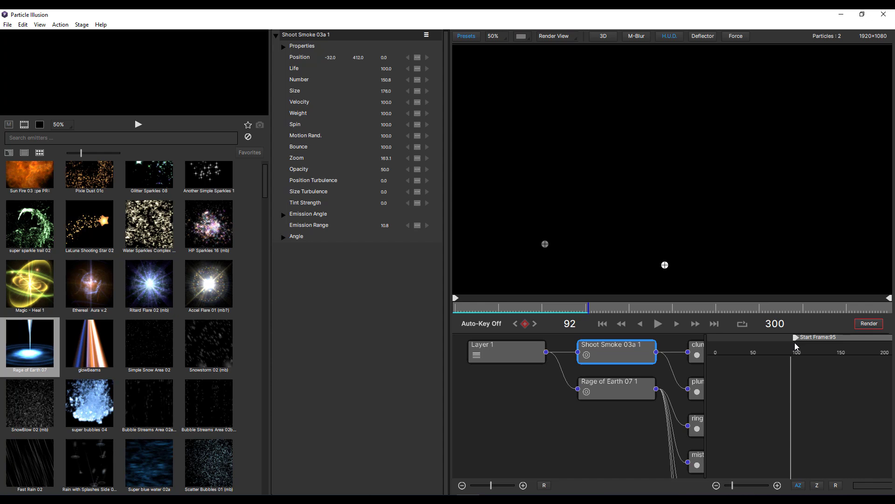
# Rewind to frame 0 and preview both emitters' staggered starts up to frame 146
pyautogui.moveTo(588, 308); pyautogui.dragTo(391, 307)
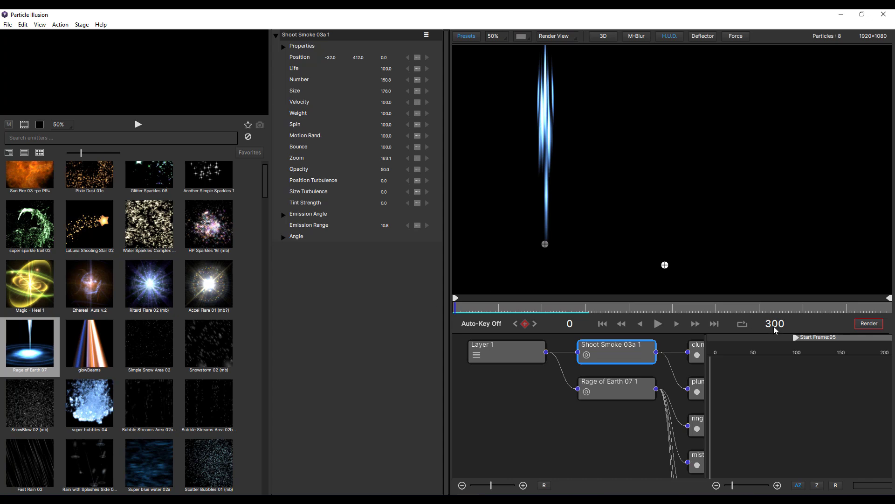
pyautogui.click(657, 326)
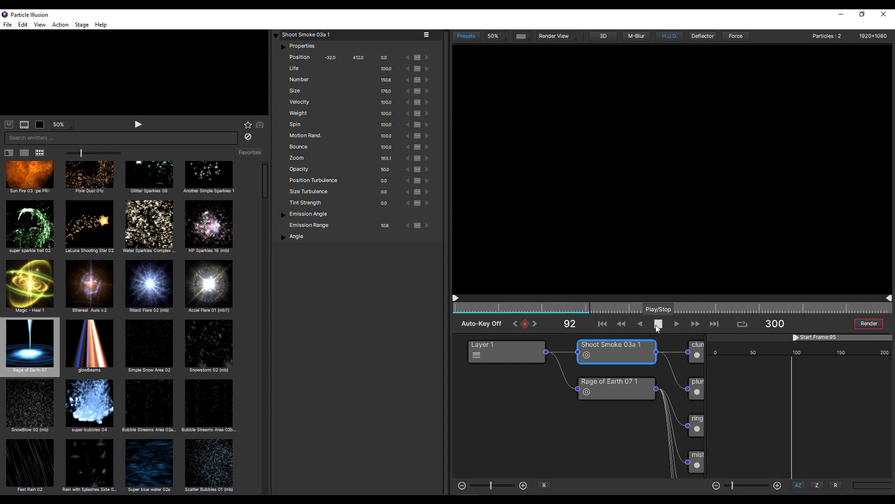
pyautogui.click(657, 326)
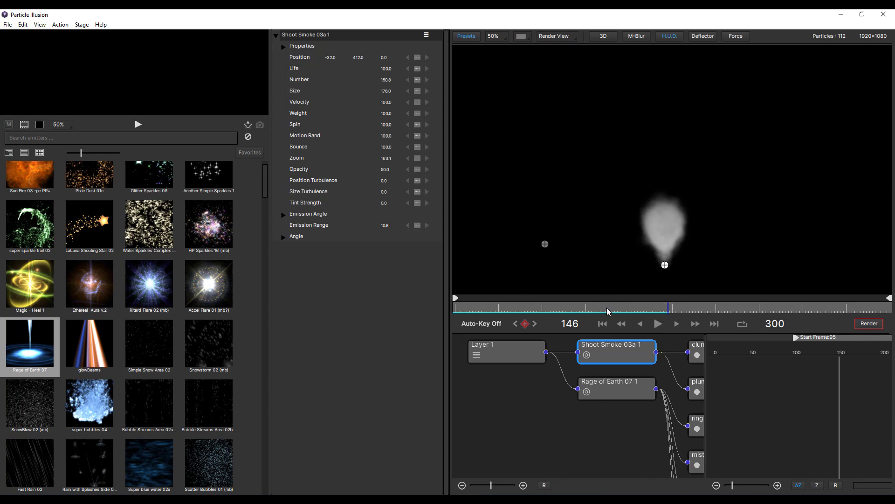
# Examine the codec choices in the project's render and export settings, then close them without rendering
pyautogui.click(8, 25)
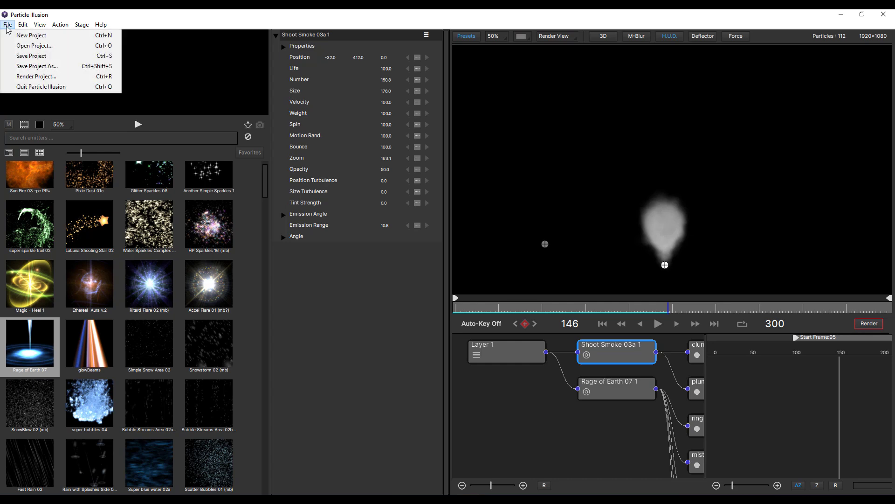
pyautogui.click(32, 77)
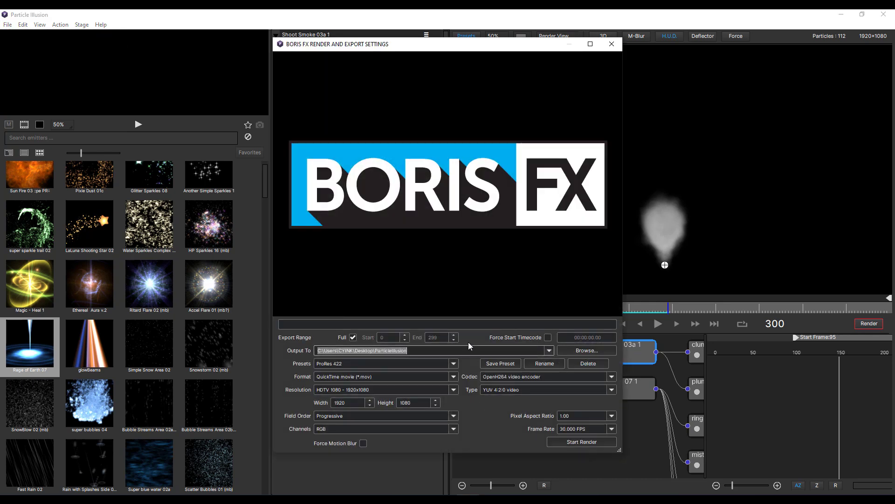
pyautogui.click(611, 376)
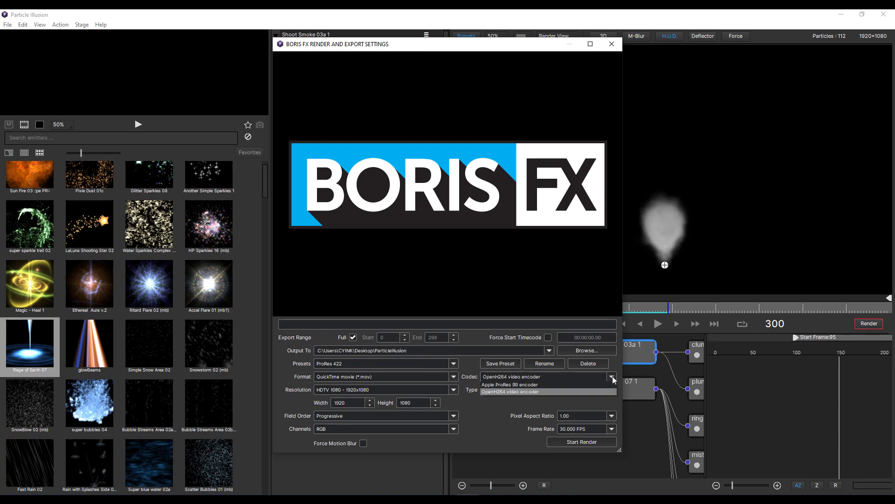
pyautogui.click(611, 376)
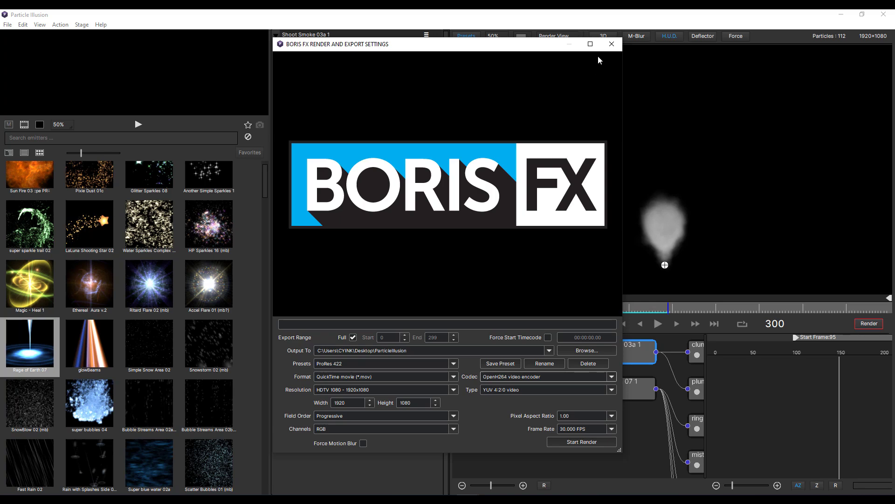
pyautogui.click(611, 45)
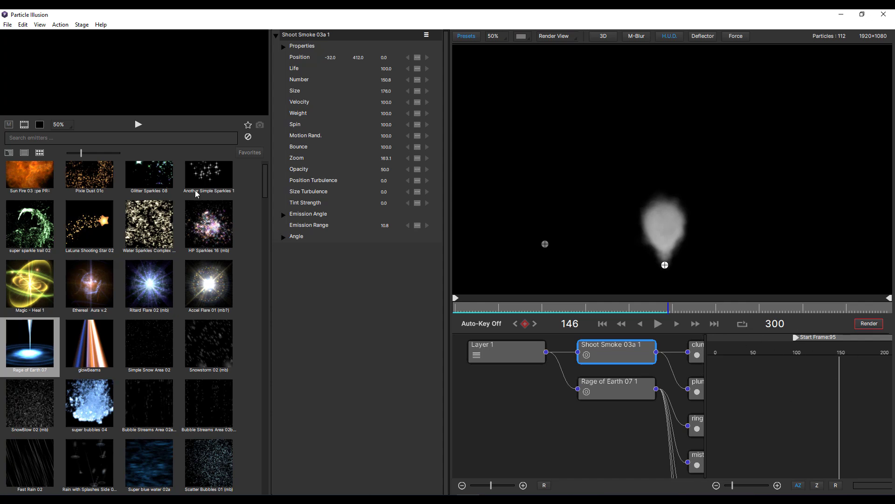
# Set the project duration to 3000 frames in the project settings and apply it
pyautogui.click(39, 24)
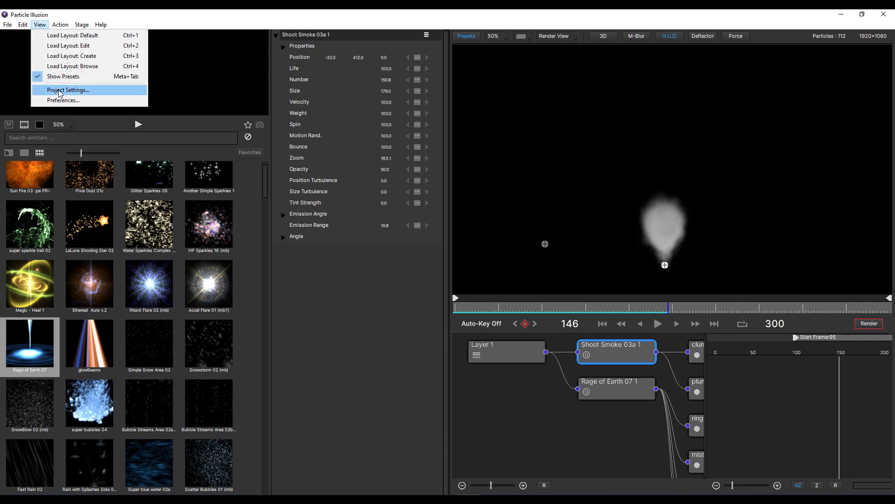
pyautogui.click(59, 92)
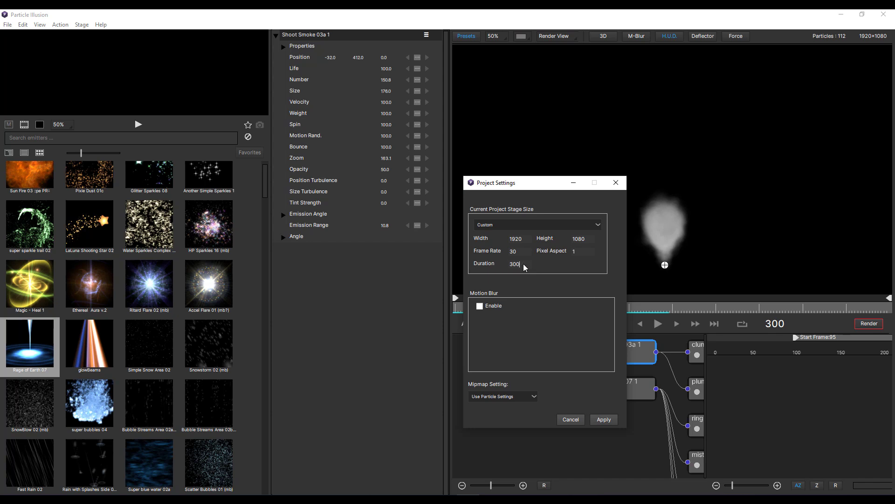
pyautogui.write('0')
pyautogui.click(605, 420)
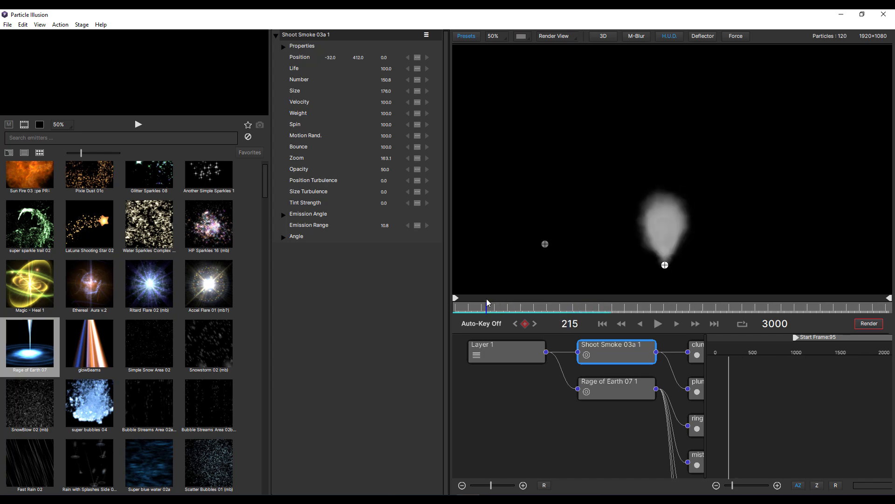
# Show the emitter categories, preview Warp Lines Out 01 from the Tunnels category and enlarge the emitter preview area
pyautogui.click(9, 153)
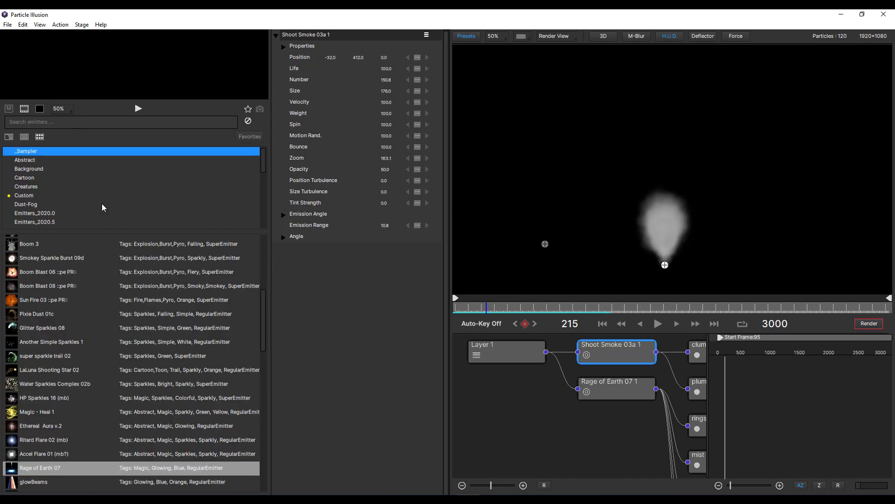
pyautogui.scroll(-6, 102, 203)
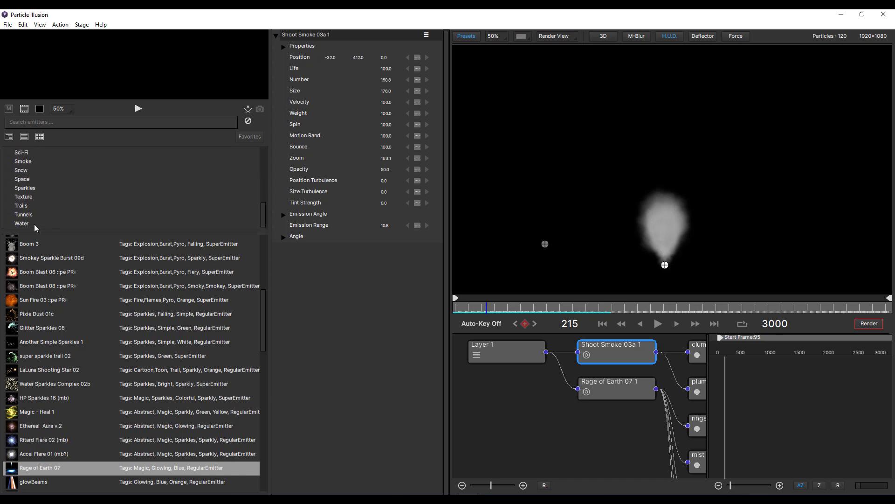
pyautogui.click(27, 216)
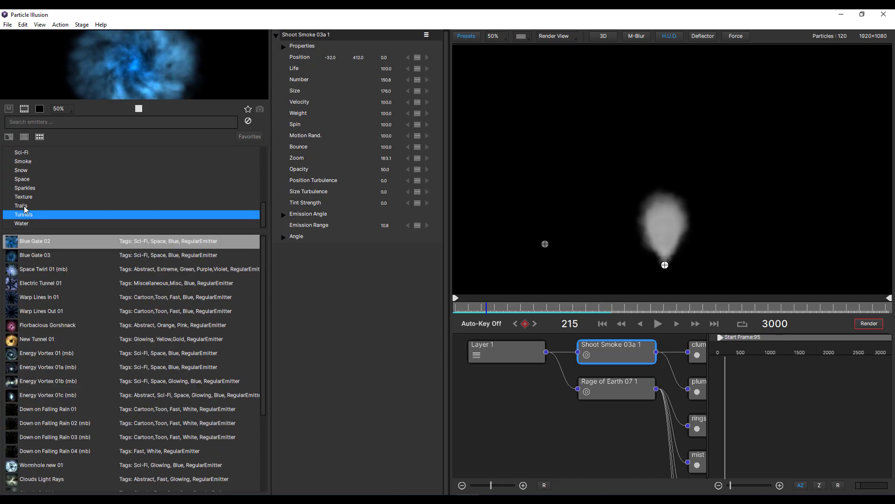
pyautogui.click(46, 275)
pyautogui.click(47, 310)
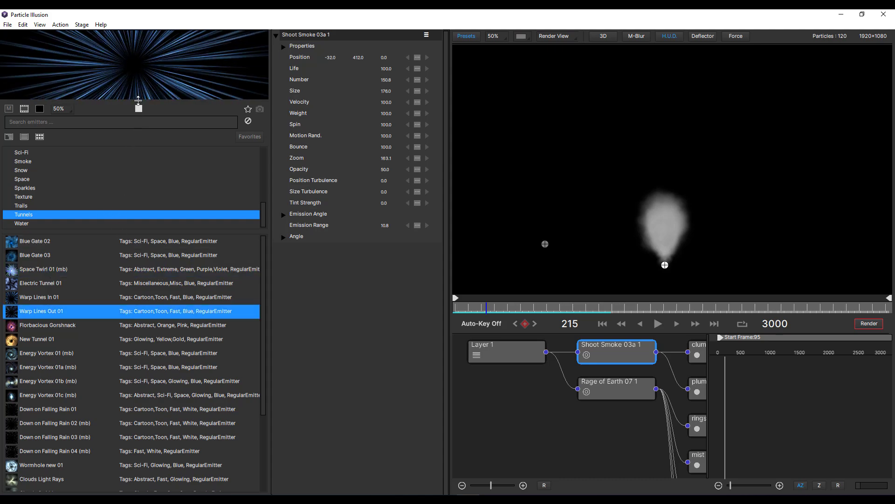
pyautogui.moveTo(140, 100); pyautogui.dragTo(150, 204)
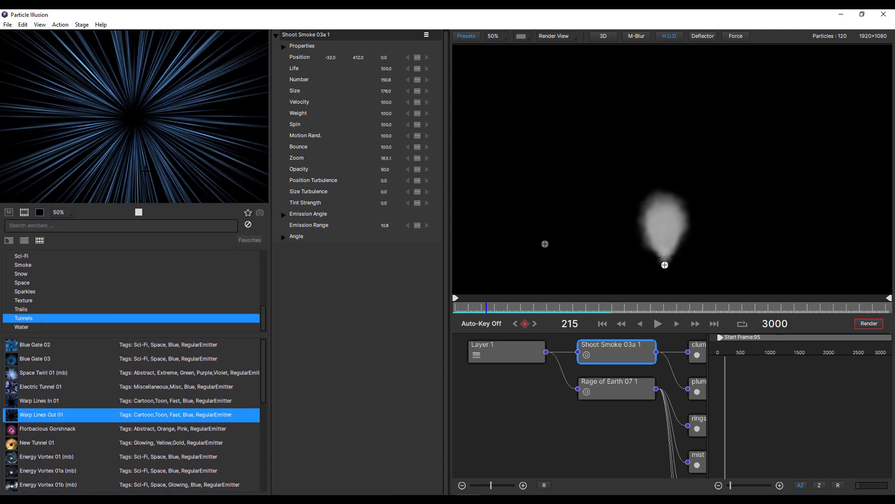
# Preview the Bubbles Rise Mask and super bubbles 02 emitters under Water, and open the Sci-Fi category
pyautogui.click(32, 327)
pyautogui.click(40, 401)
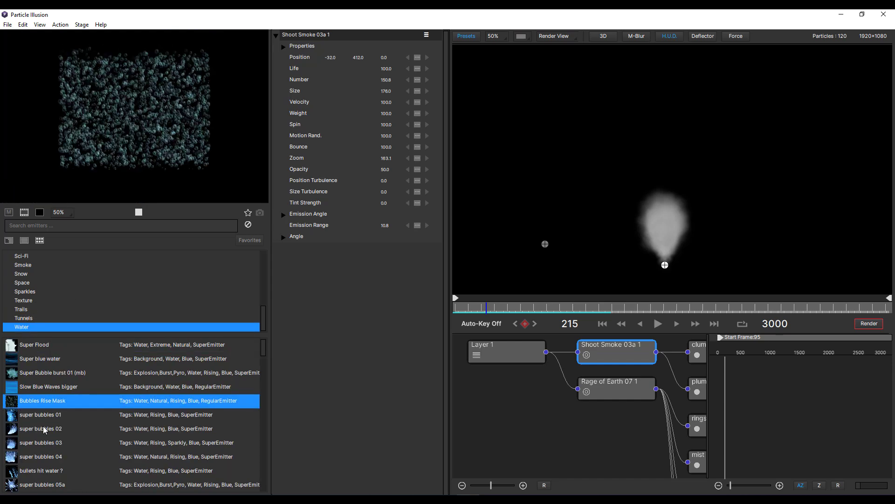
pyautogui.click(33, 427)
pyautogui.scroll(5, 43, 300)
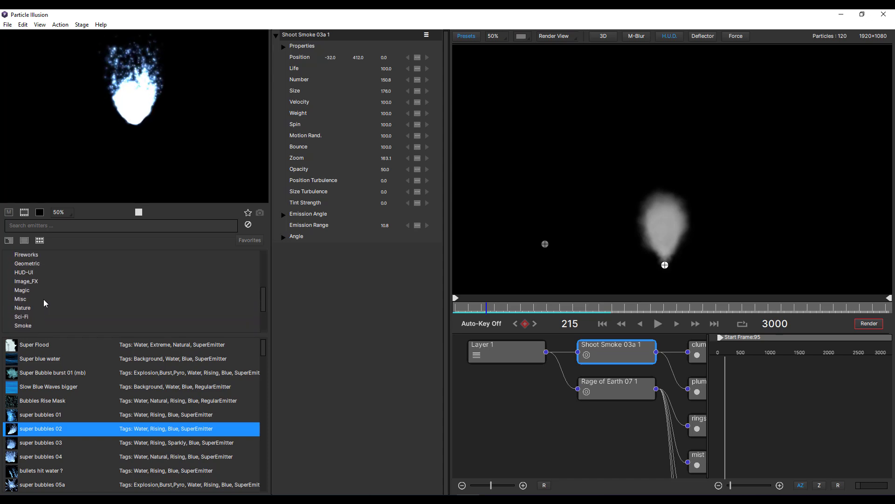
pyautogui.scroll(-5, 43, 299)
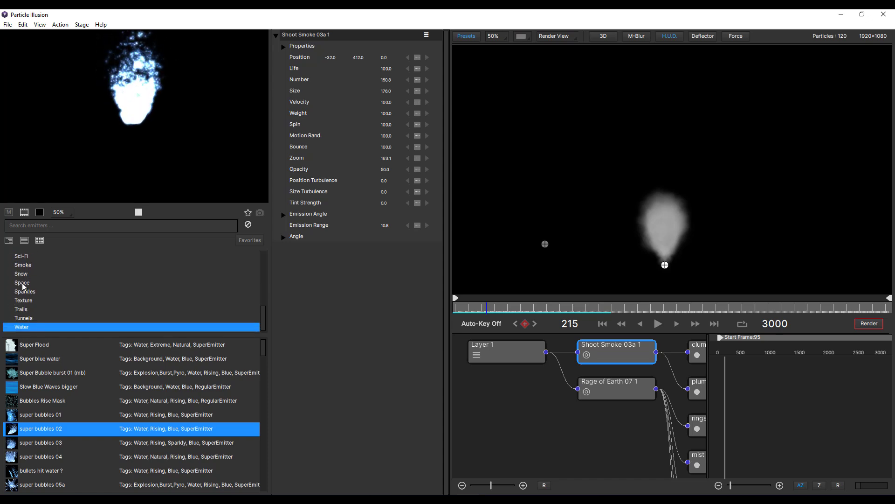
pyautogui.click(32, 257)
pyautogui.scroll(6, 71, 291)
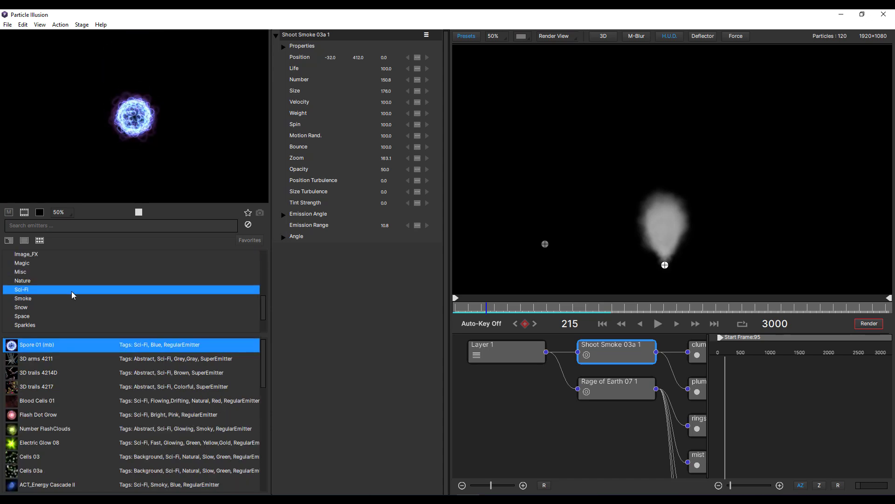
pyautogui.scroll(-5, 72, 291)
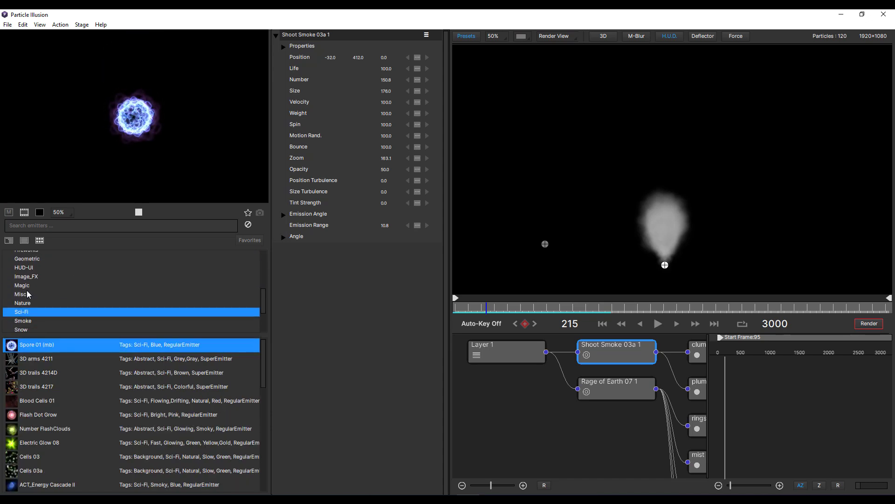
# Browse the HUD-UI emitter category and preview the Tron Waveform Blips emitter
pyautogui.click(30, 267)
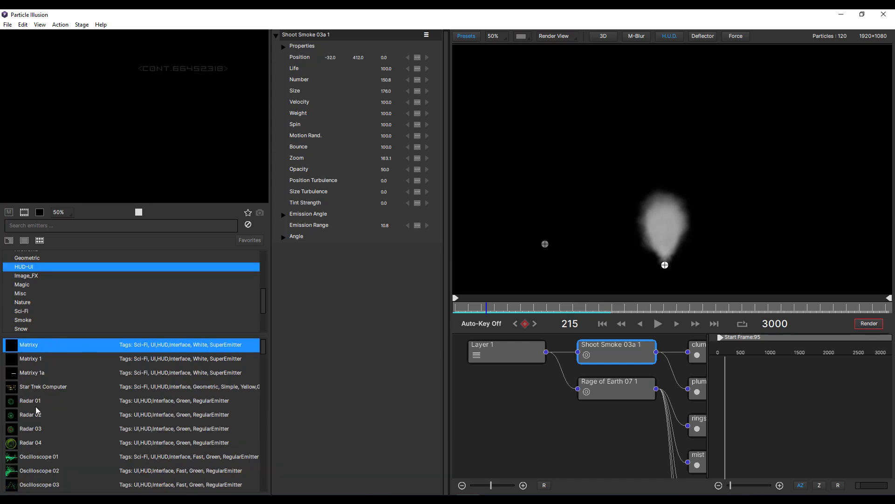
pyautogui.scroll(-5, 35, 409)
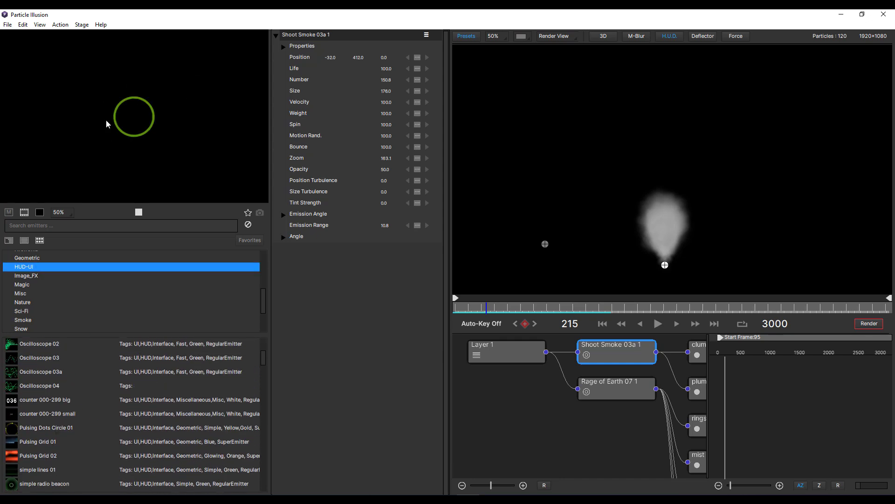
pyautogui.scroll(-5, 37, 420)
pyautogui.scroll(-3, 37, 433)
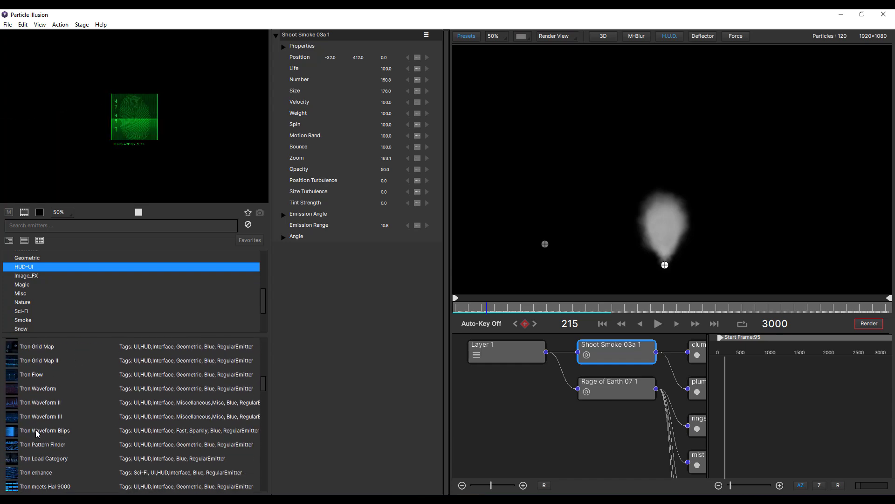
pyautogui.click(37, 433)
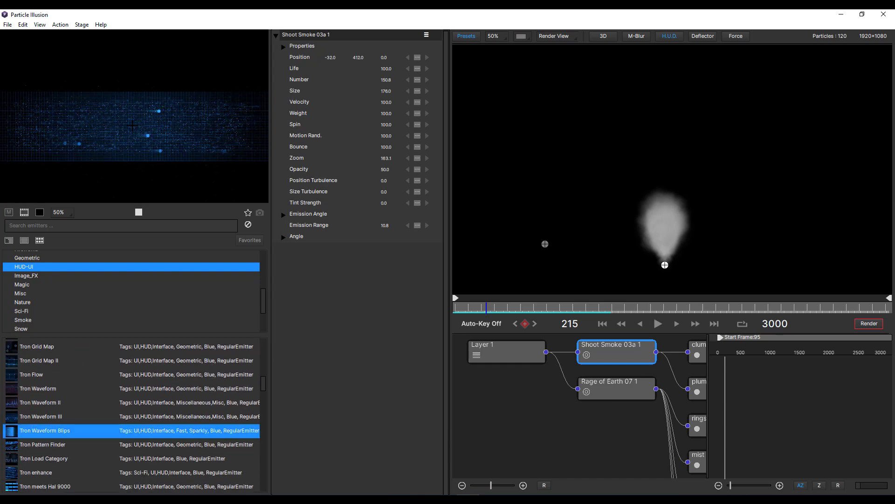
# Preview several HUD Air 2 Air emitters further down the HUD-UI list, including 3, Bank Right, Straight 1 and Straight 2
pyautogui.scroll(-5, 65, 396)
pyautogui.click(65, 395)
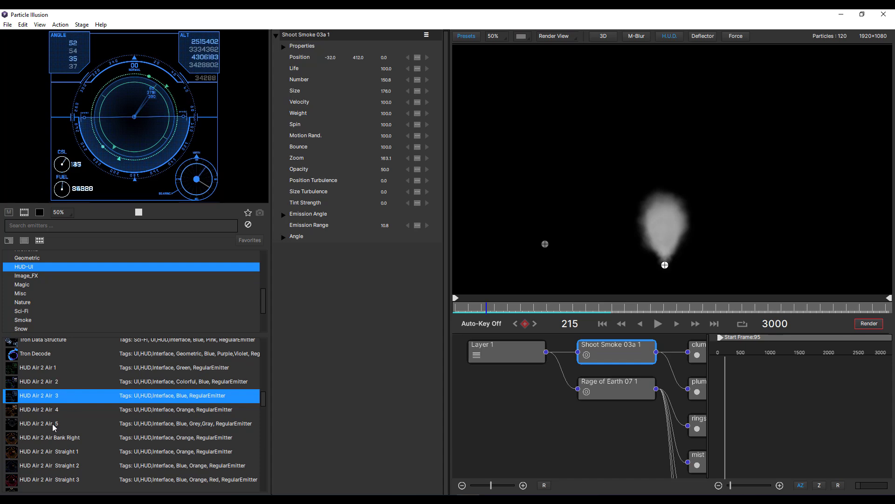
pyautogui.click(50, 438)
pyautogui.click(51, 452)
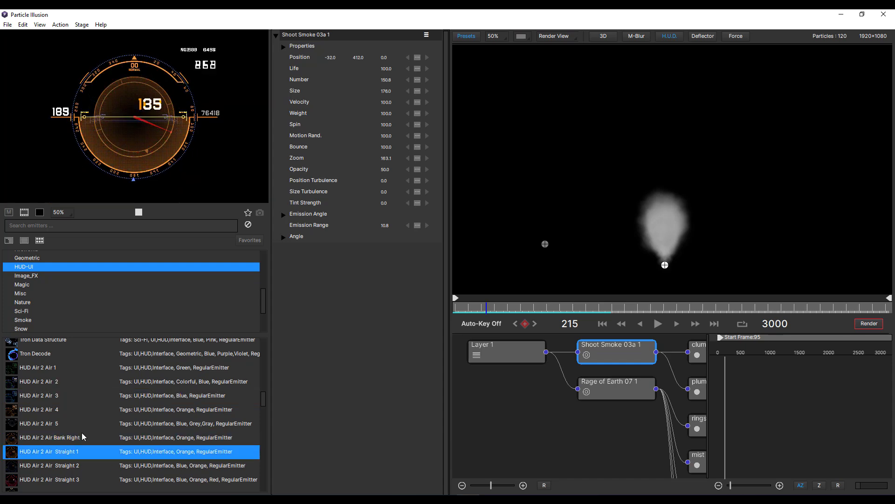
pyautogui.click(49, 465)
pyautogui.scroll(-3, 47, 410)
pyautogui.click(49, 364)
pyautogui.click(73, 448)
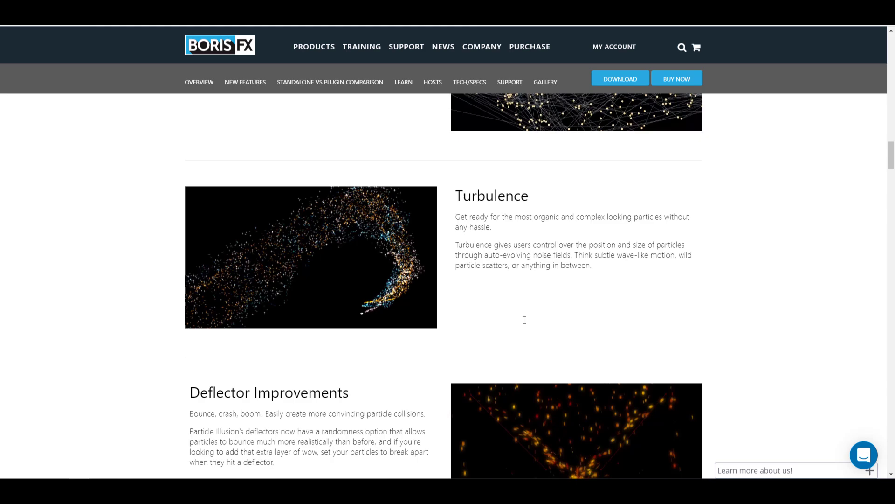
# Switch to the Boris FX website and look through Particle Illusion's feature overview from Turbulence to Forces and Deflectors
pyautogui.scroll(-15, 524, 320)
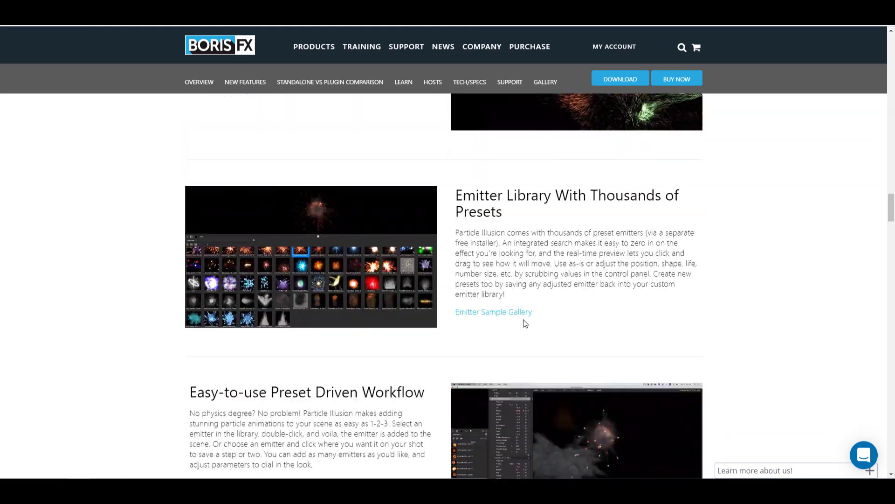
pyautogui.scroll(-1, 525, 323)
pyautogui.scroll(-8, 525, 324)
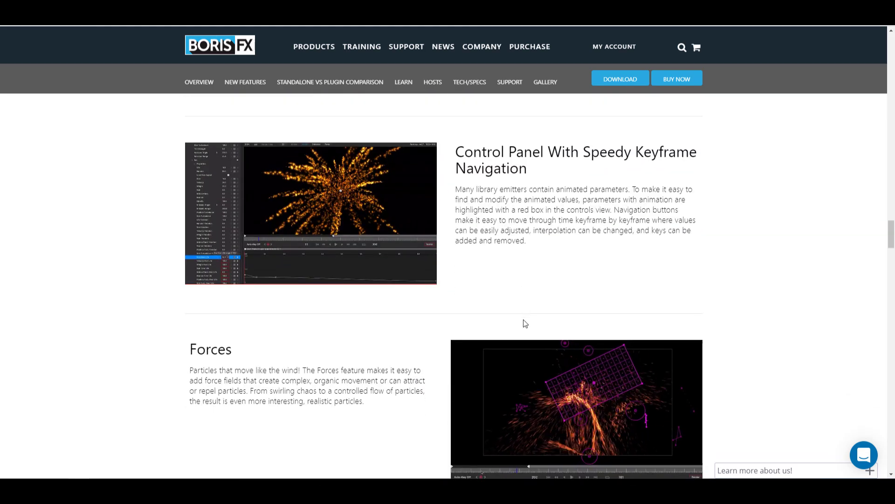
pyautogui.scroll(-6, 525, 323)
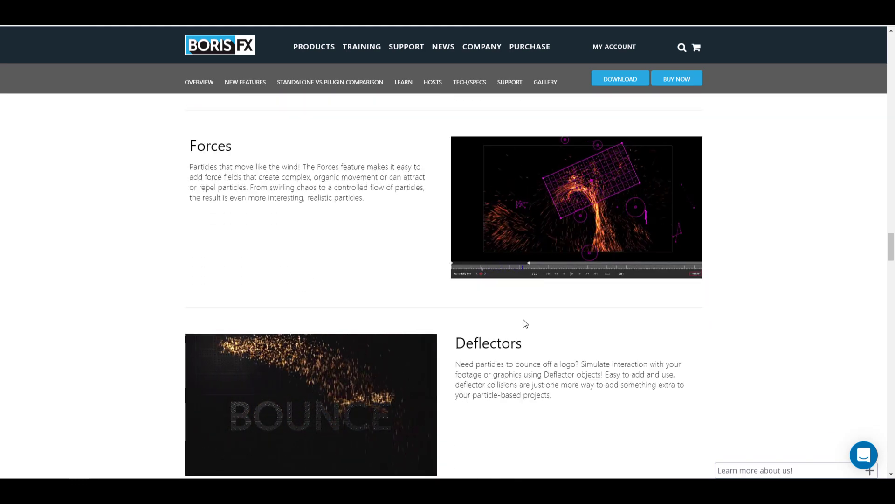
# Read the rest of the feature overview from Deflectors through Pre-Render for Speed to Mocha Motion Tracking
pyautogui.scroll(-8, 525, 323)
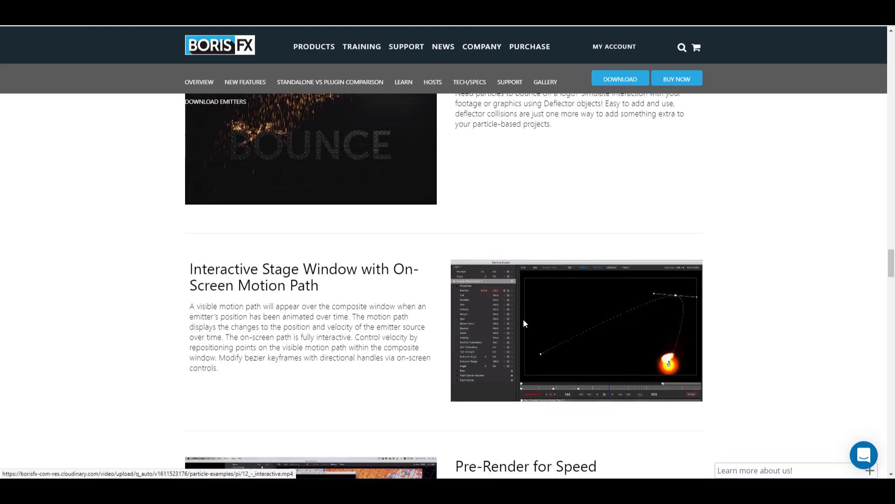
pyautogui.scroll(-8, 523, 319)
pyautogui.scroll(-3, 523, 322)
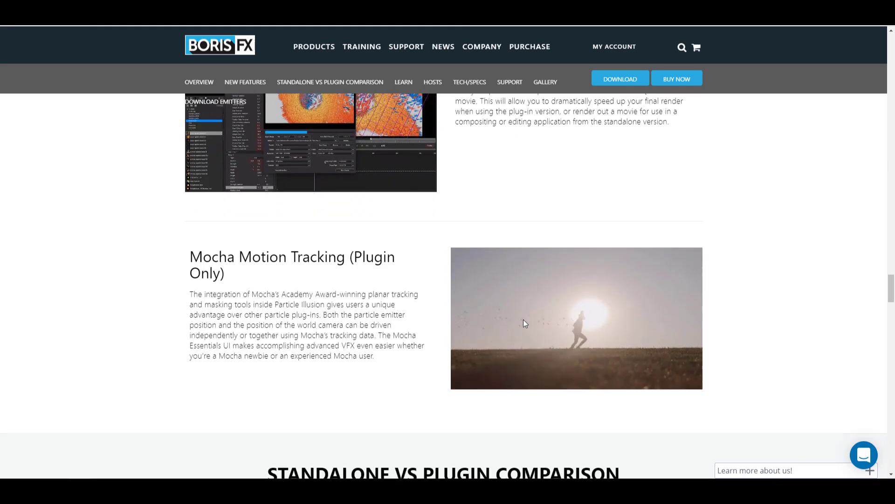
# Go back up the feature overview past the emitter library, New Emitter Presets and Turbulence to Deeper After Effects Integration
pyautogui.scroll(4, 523, 322)
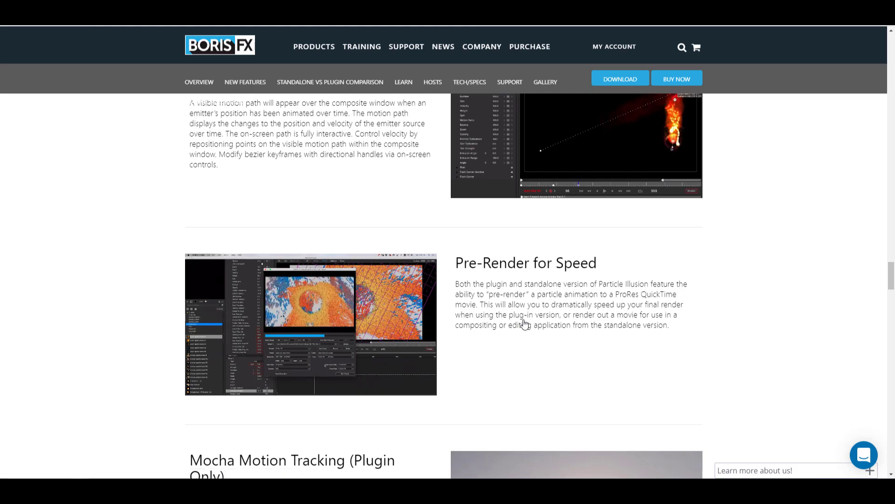
pyautogui.scroll(18, 524, 323)
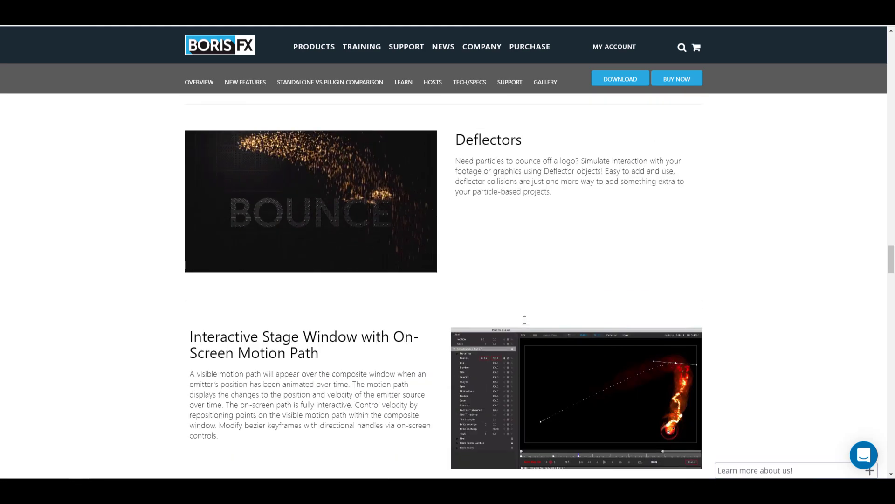
pyautogui.scroll(9, 524, 323)
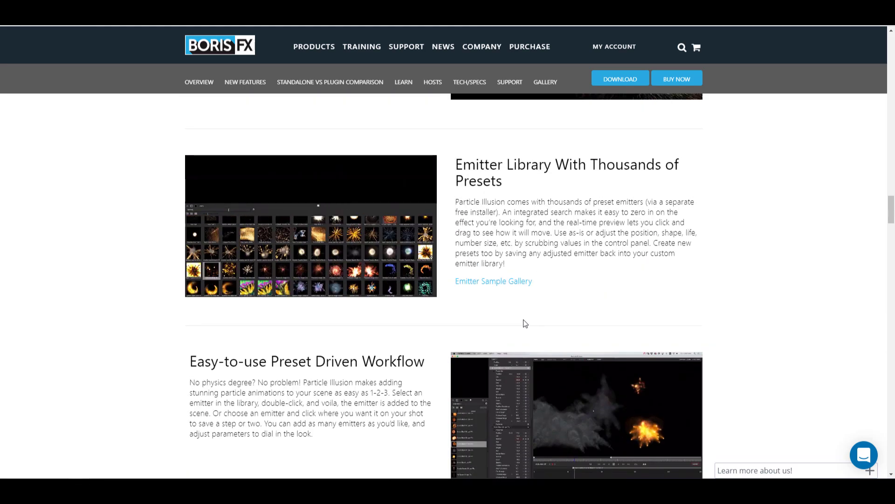
pyautogui.scroll(7, 524, 323)
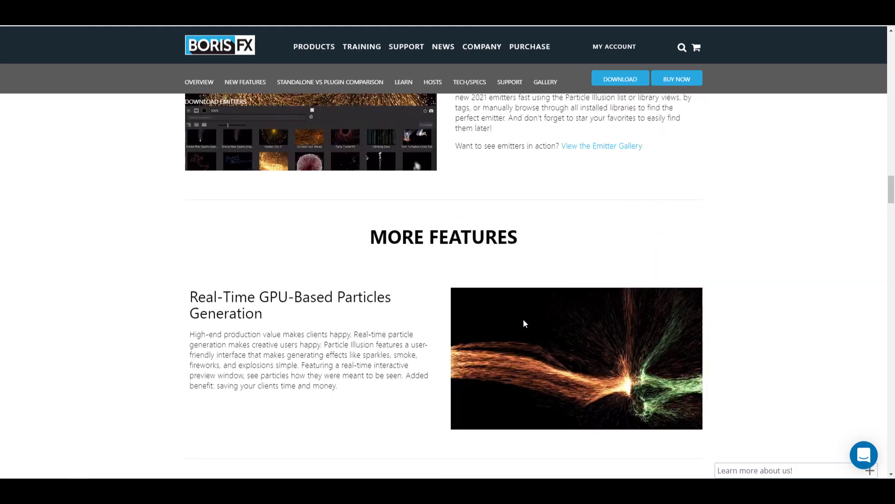
pyautogui.scroll(4, 523, 319)
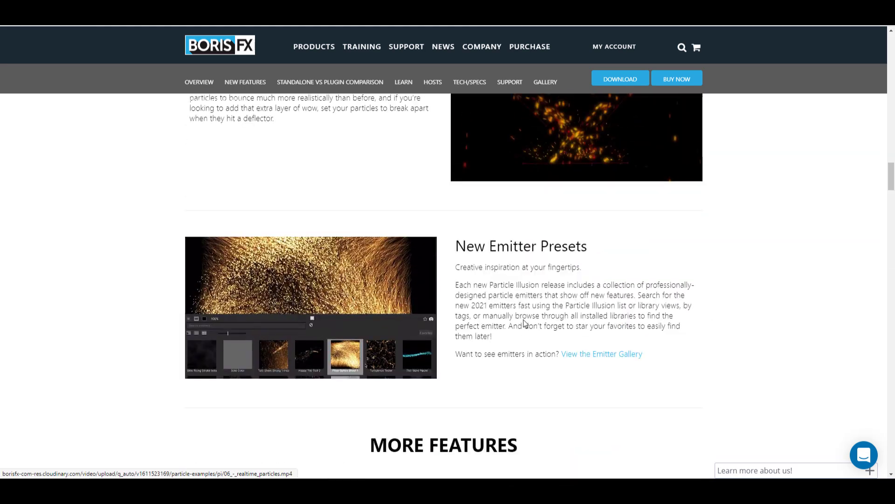
pyautogui.scroll(11, 524, 320)
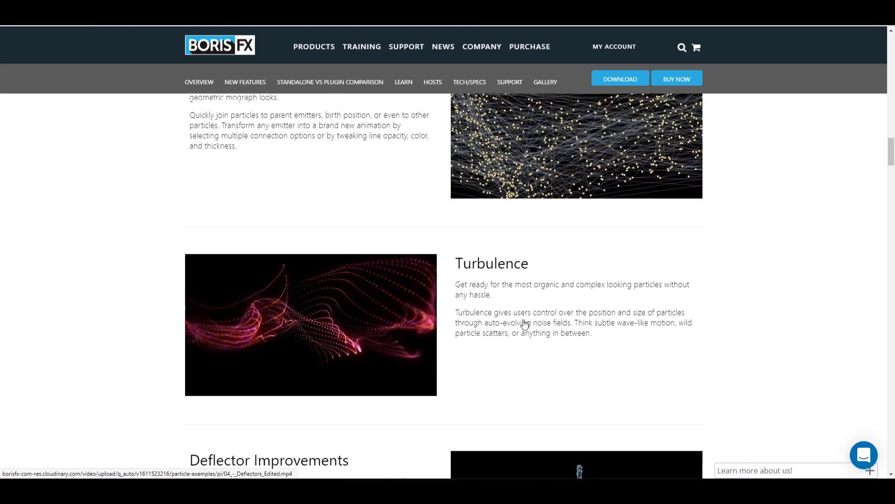
pyautogui.scroll(8, 525, 320)
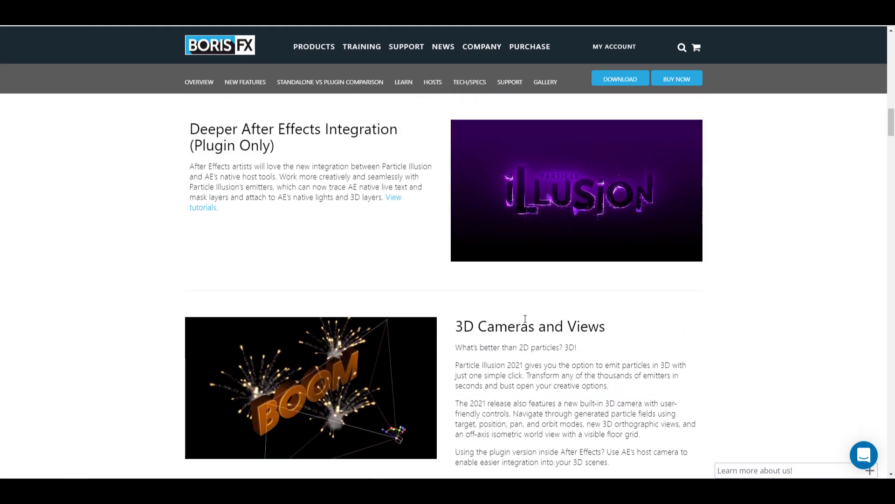